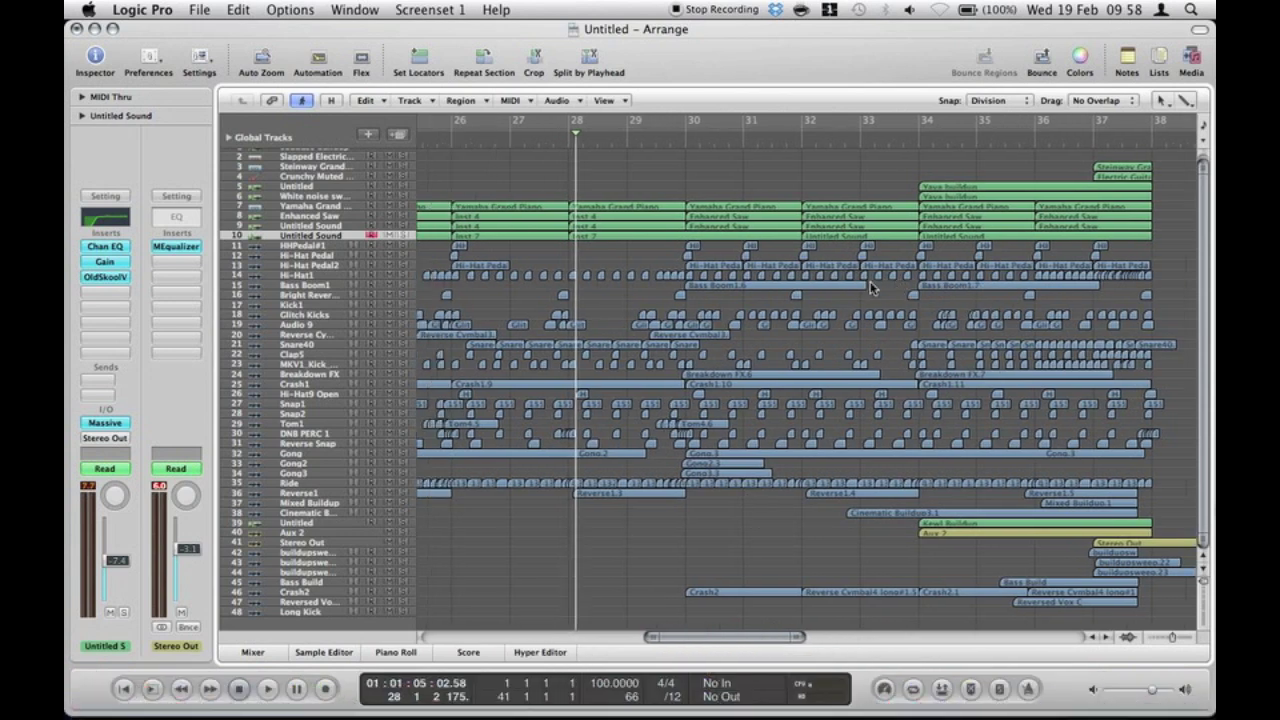
- Look at the Massive synth window, then hide it to return to the arrangement
{"action": "scroll", "coordinate": [872, 288], "scroll_direction": "left", "scroll_amount": 10}
{"action": "scroll", "coordinate": [872, 288], "scroll_direction": "right", "scroll_amount": 3}
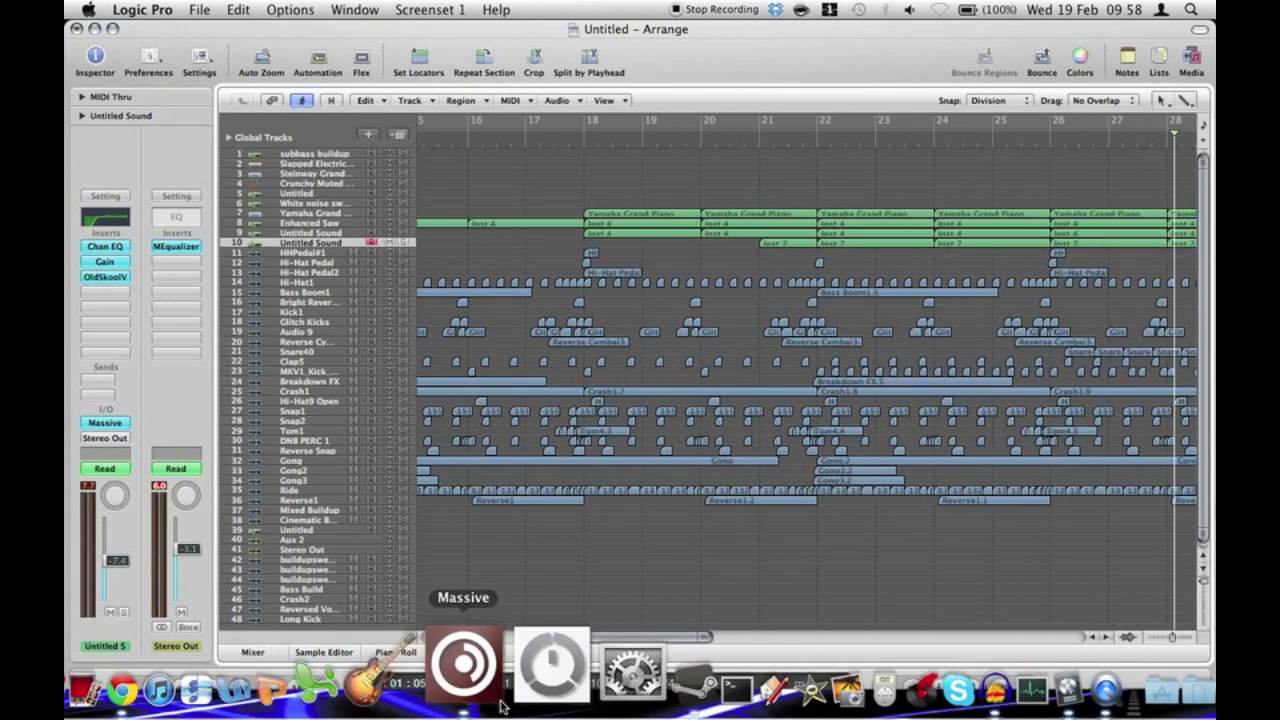
{"action": "left_click", "coordinate": [496, 704]}
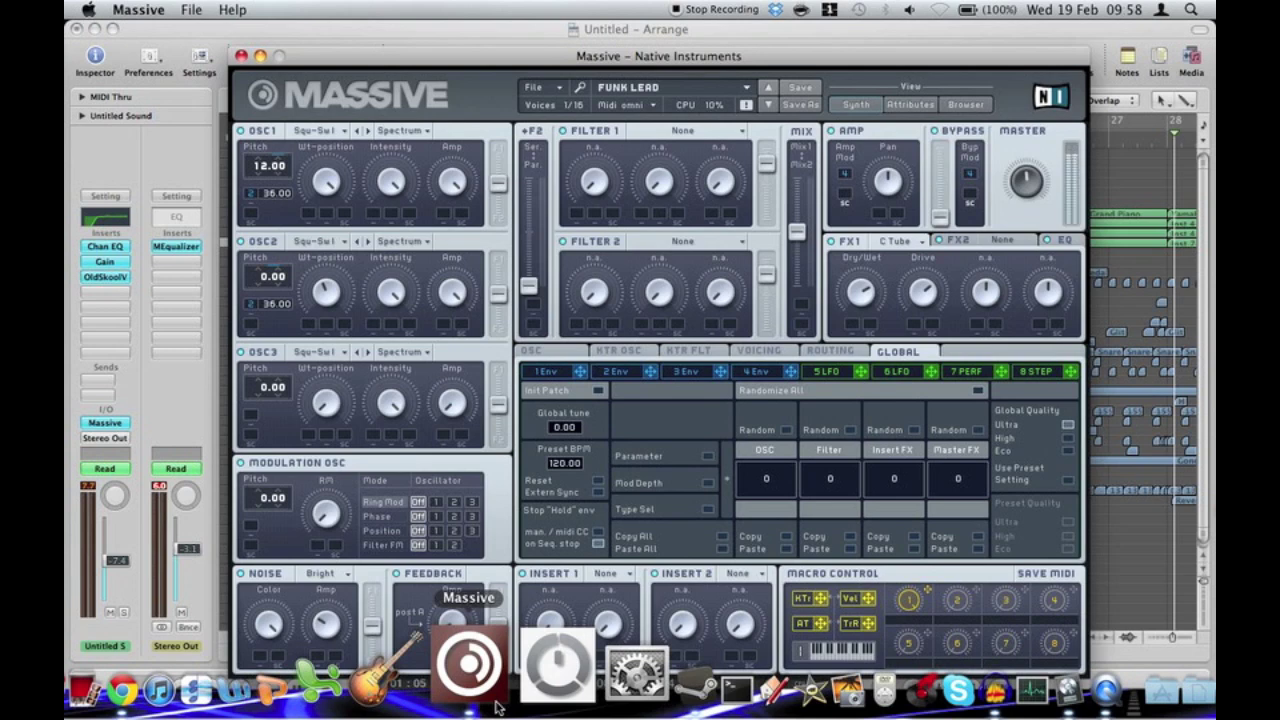
{"action": "left_click", "coordinate": [125, 345]}
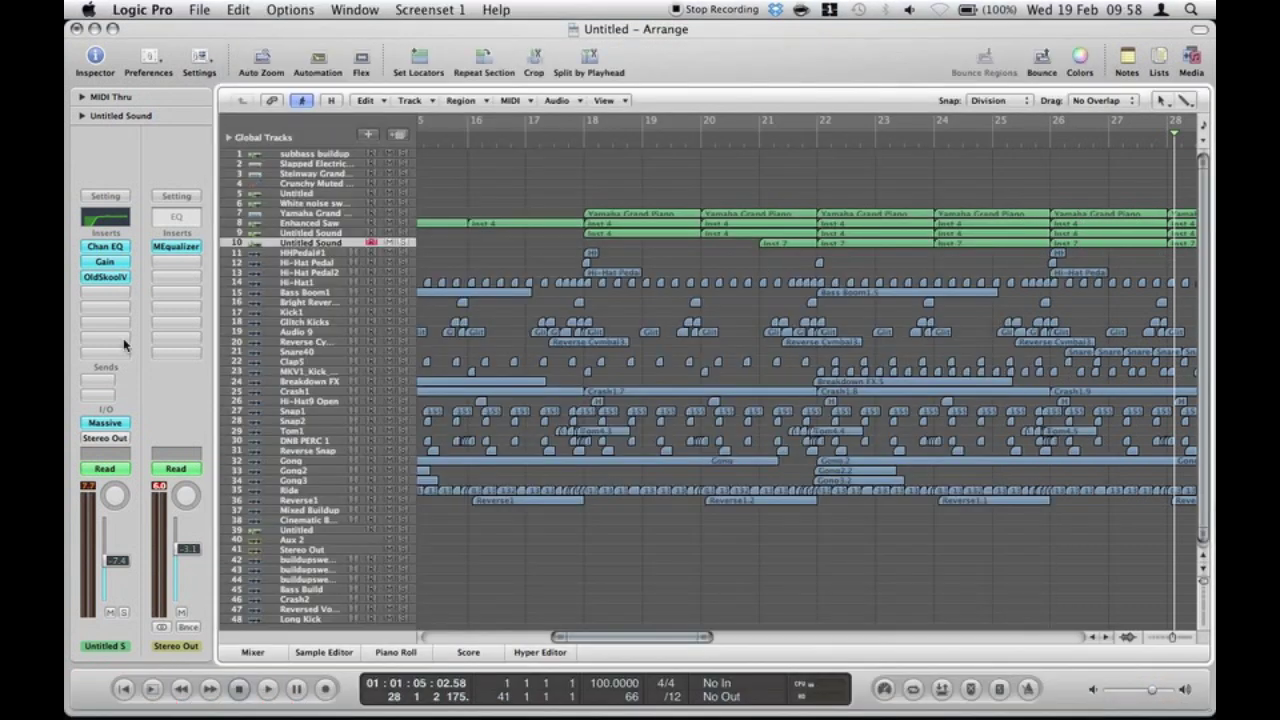
- Play the arrangement from bar 21 twice to audition the lead, stopping each time
{"action": "left_click", "coordinate": [763, 141]}
{"action": "key", "text": "space"}
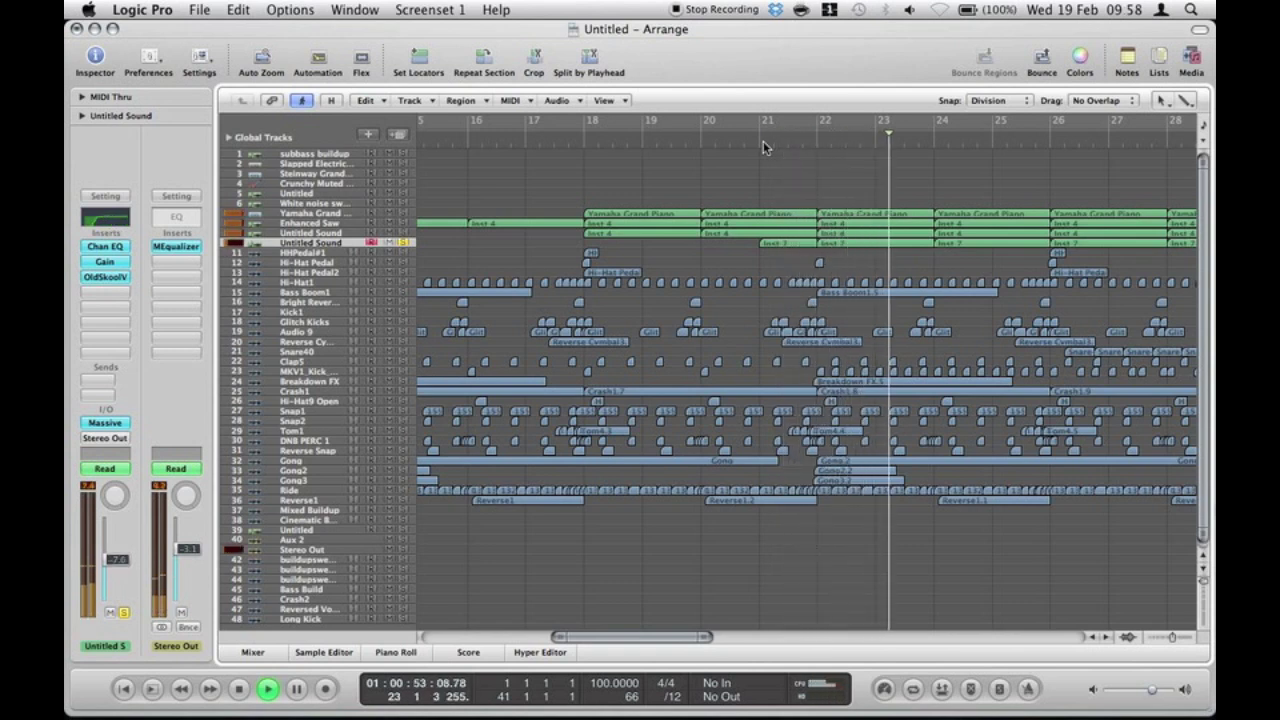
{"action": "key", "text": "space"}
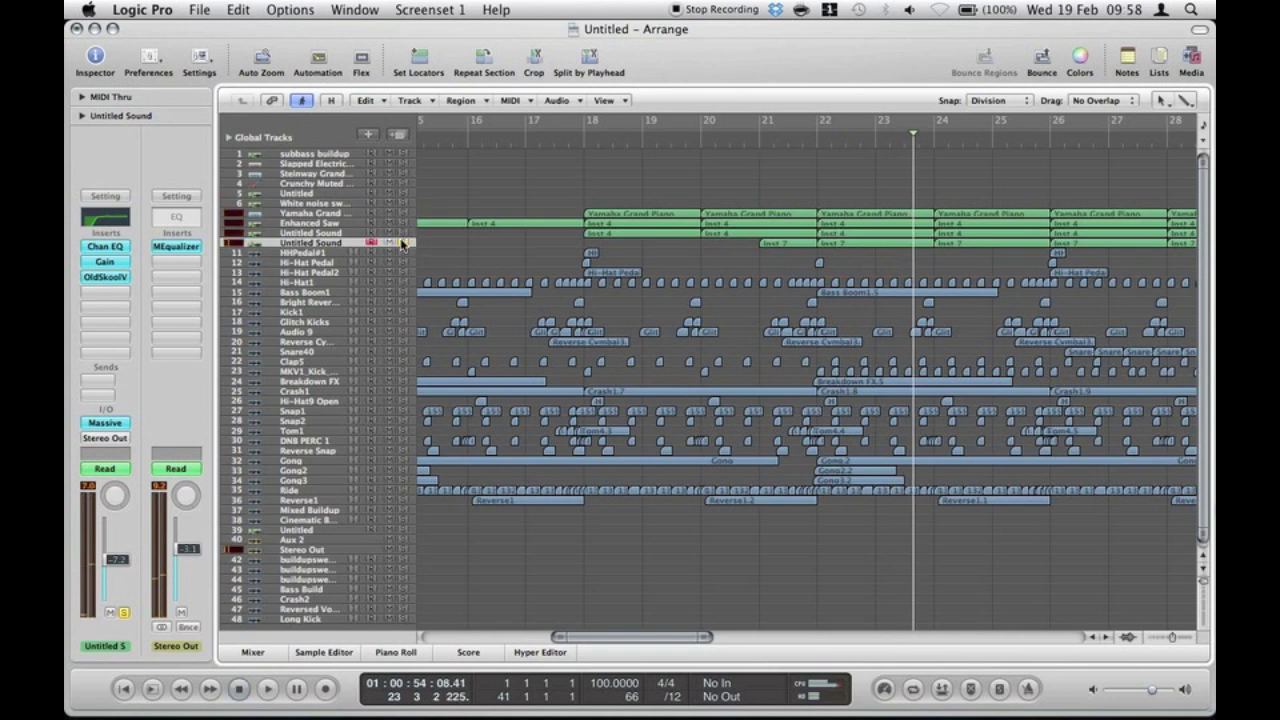
{"action": "double_click", "coordinate": [781, 146]}
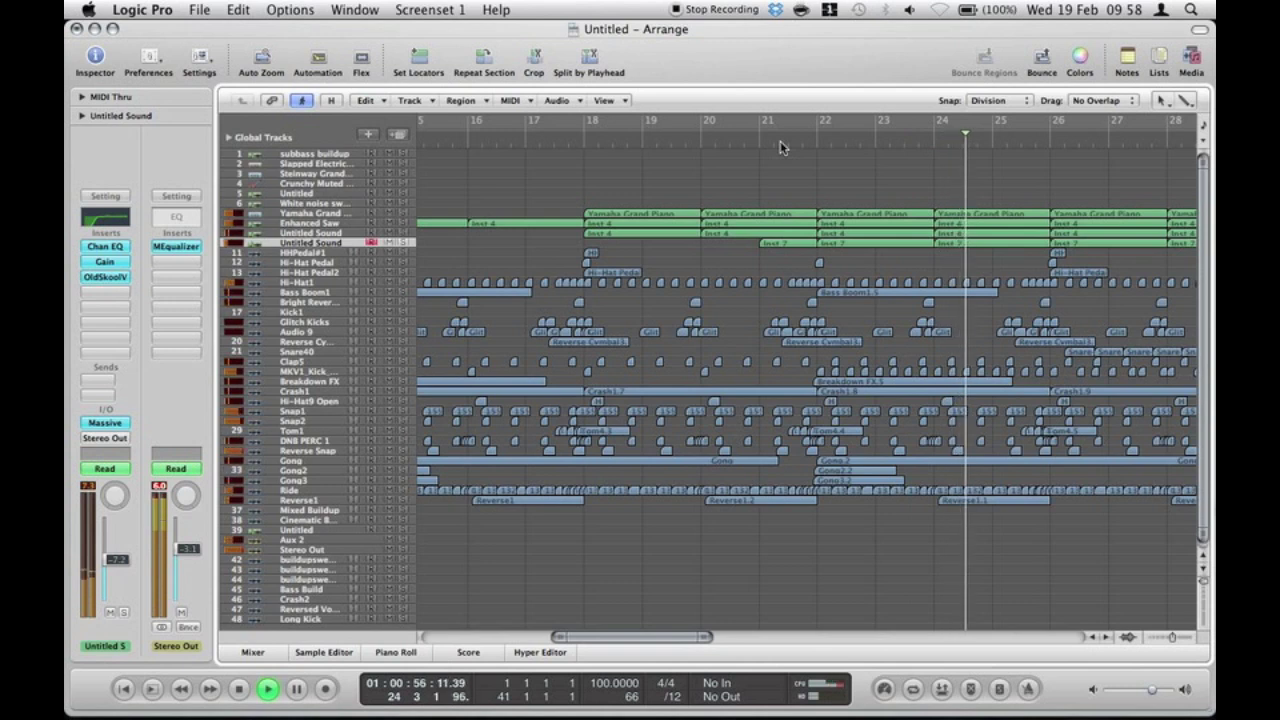
{"action": "key", "text": "space"}
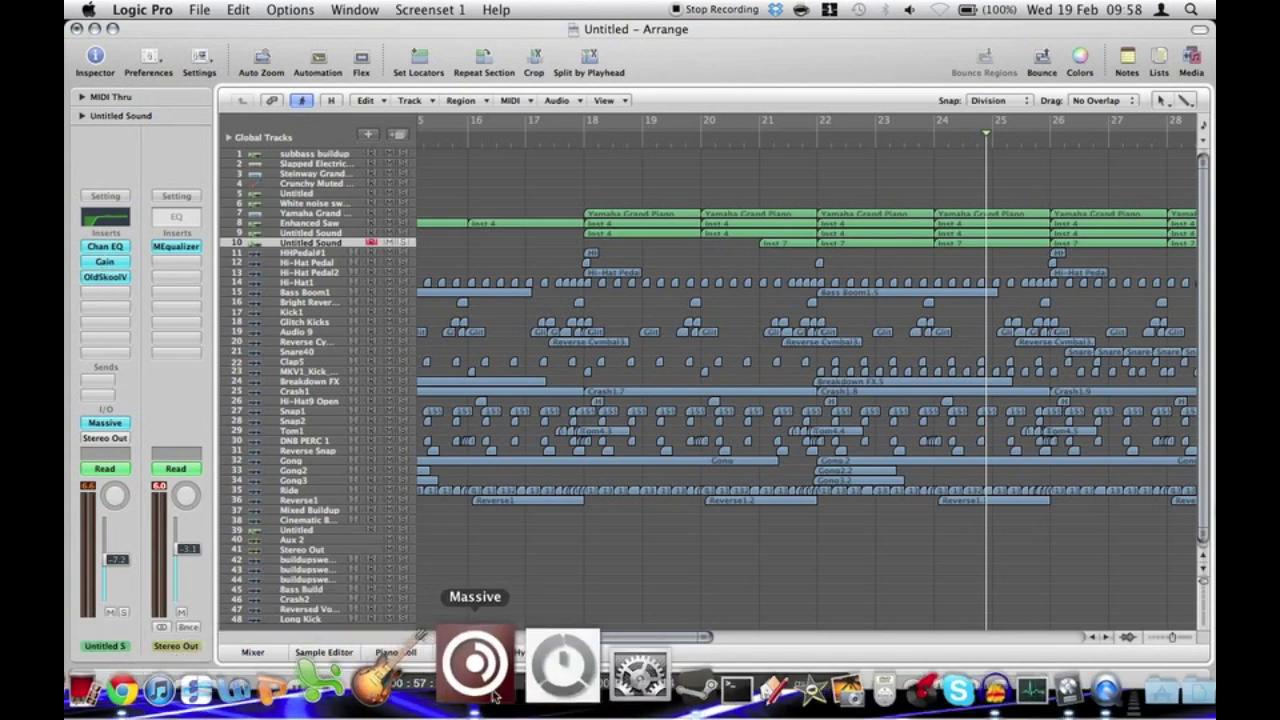
{"action": "left_click", "coordinate": [475, 665]}
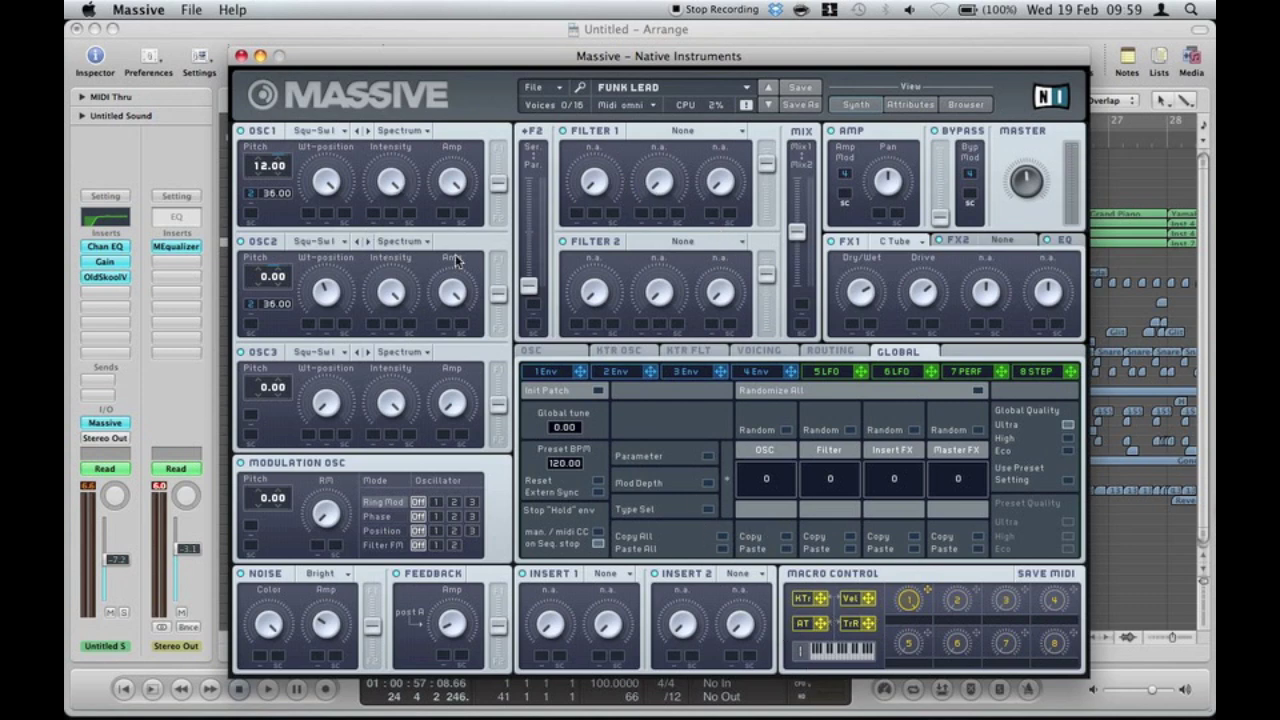
- Nudge the Massive window and show the OSC page with Glide, Pitchbend and Vibrato
{"action": "mouse_move", "coordinate": [397, 59]}
{"action": "left_mouse_down"}
{"action": "mouse_move", "coordinate": [427, 47]}
{"action": "mouse_move", "coordinate": [440, 60]}
{"action": "mouse_move", "coordinate": [415, 50]}
{"action": "left_mouse_up"}
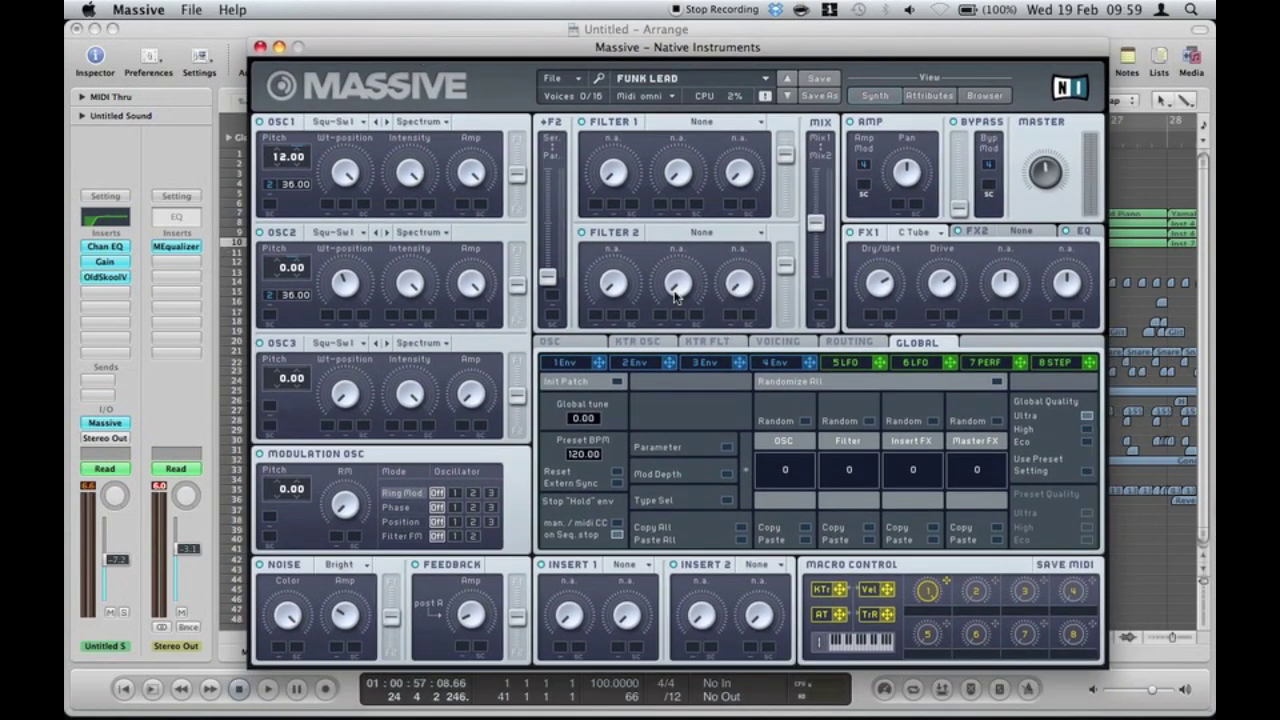
{"action": "left_click", "coordinate": [569, 342]}
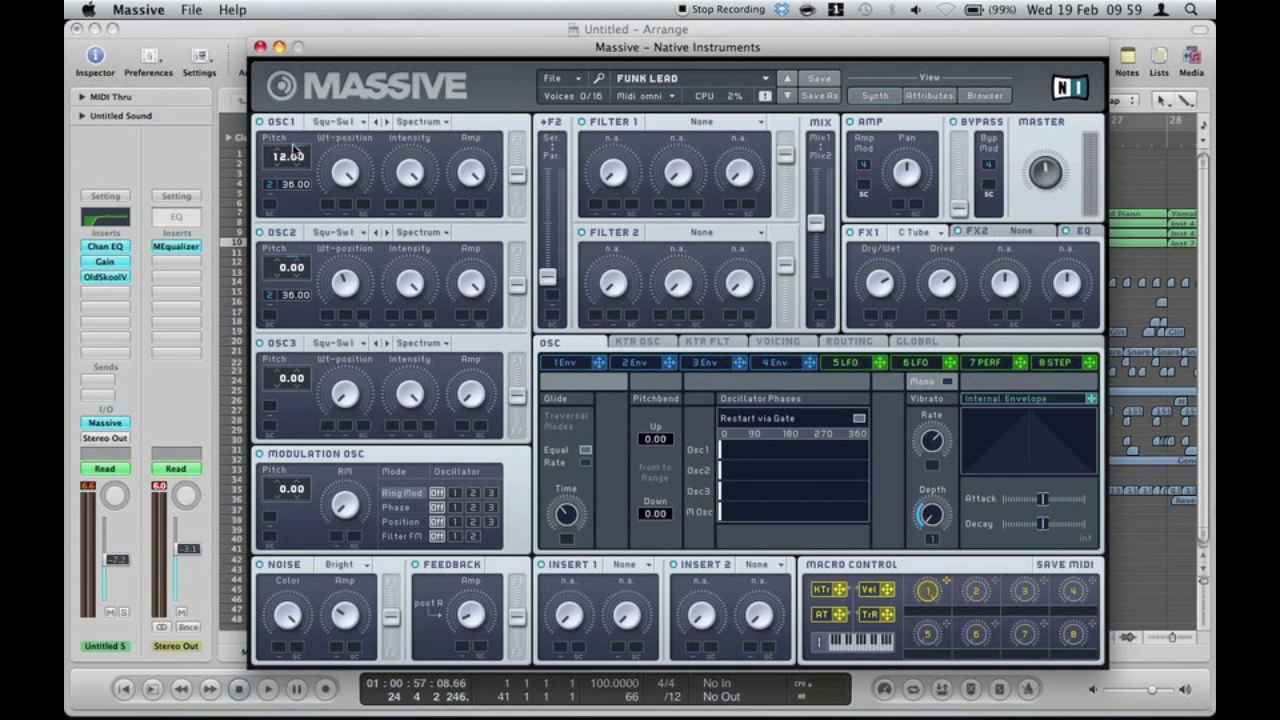
- Check the dropdowns, keeping OSC1 on Squ-Sw1, Noise on Bright and FX1 on Classic Tube
{"action": "left_click", "coordinate": [343, 122]}
{"action": "left_click", "coordinate": [372, 131]}
{"action": "left_click", "coordinate": [352, 565]}
{"action": "left_click", "coordinate": [358, 583]}
{"action": "left_click", "coordinate": [914, 235]}
{"action": "left_click", "coordinate": [914, 395]}
- Look through the FX2 slot and the EQ settings, then the Voicing page
{"action": "left_click", "coordinate": [1037, 232]}
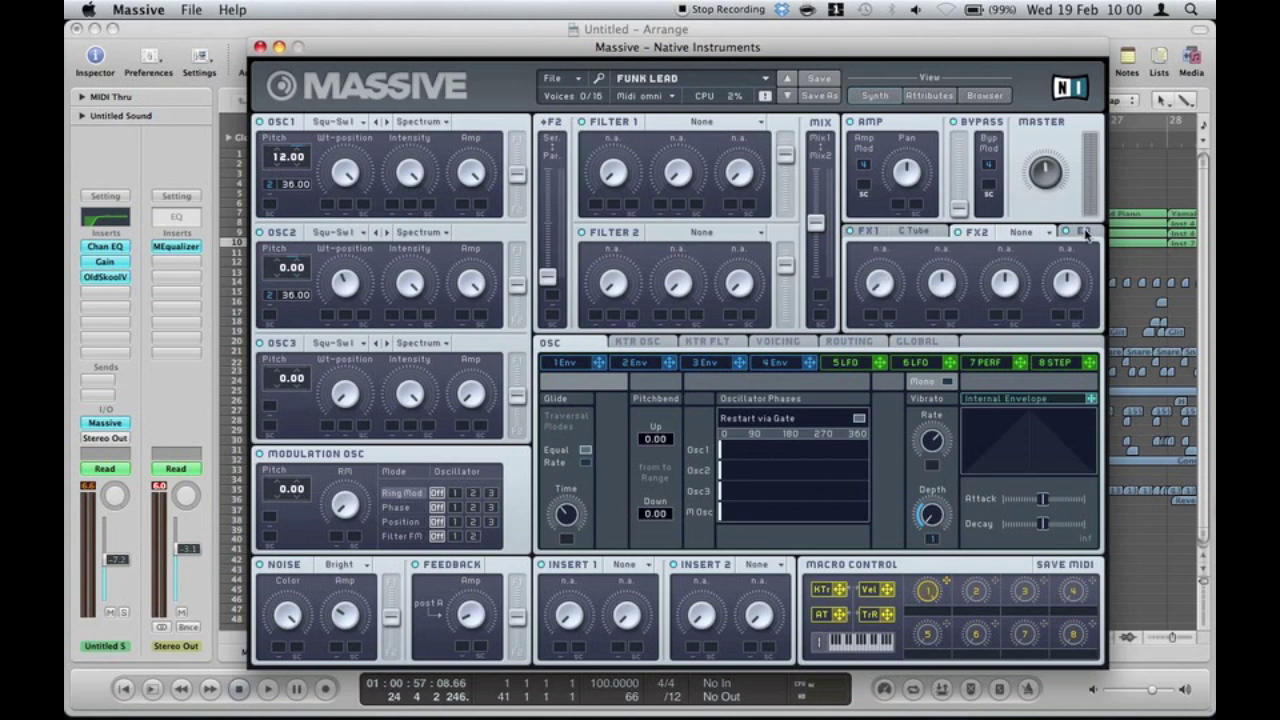
{"action": "left_click", "coordinate": [1085, 233]}
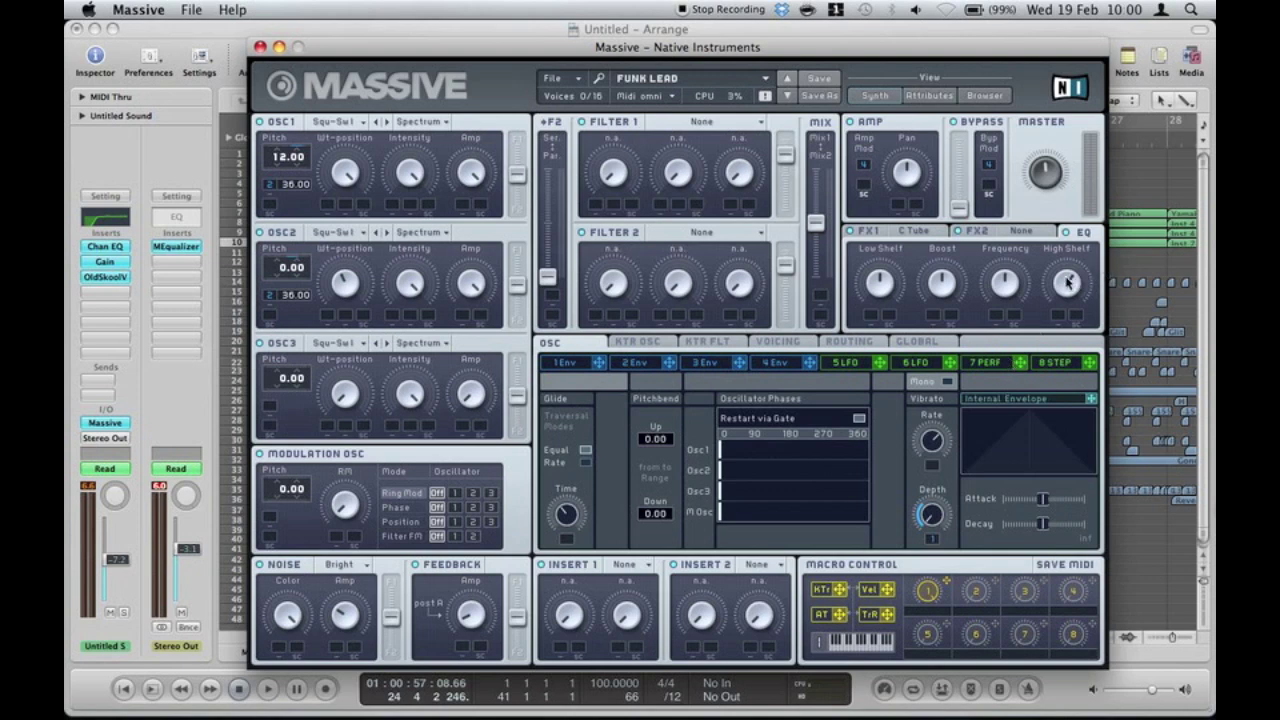
{"action": "left_click", "coordinate": [778, 342]}
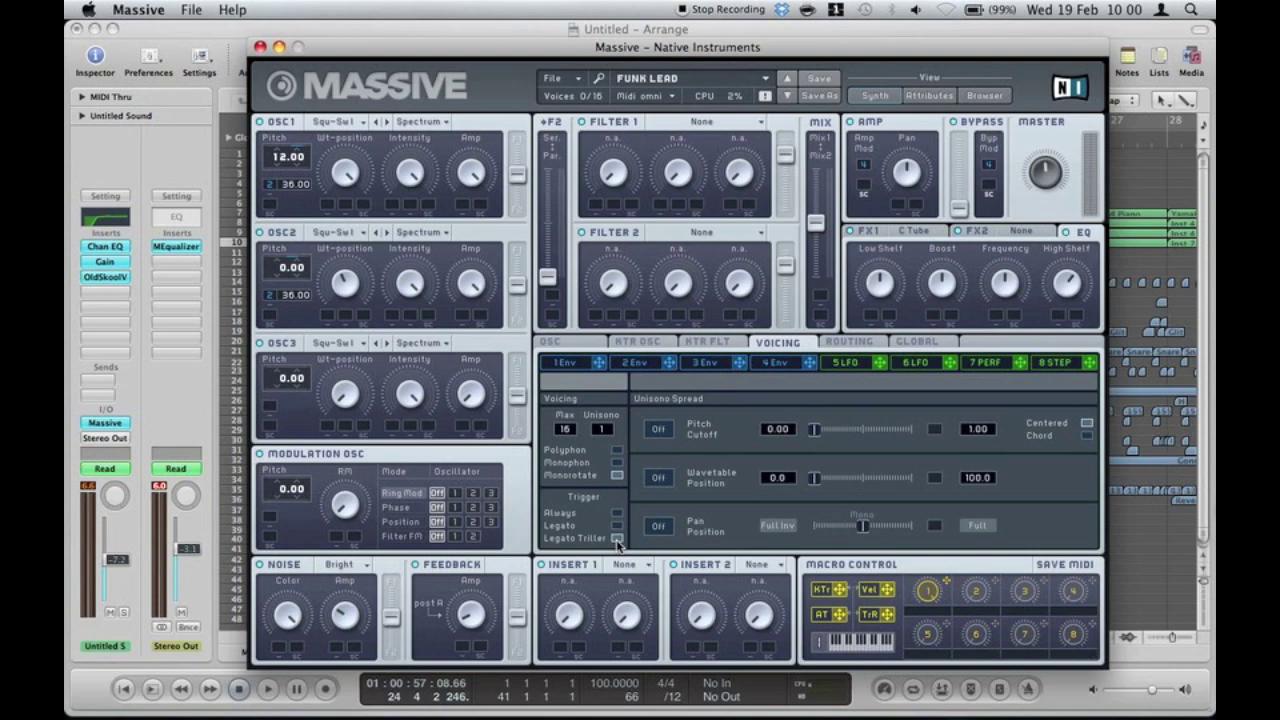
- Raise the Unisono voice count to 5, then set it back to 1
{"action": "left_click_drag", "start_coordinate": [609, 436], "coordinate": [610, 420]}
{"action": "left_click_drag", "start_coordinate": [612, 434], "coordinate": [575, 648]}
{"action": "left_click", "coordinate": [586, 342]}
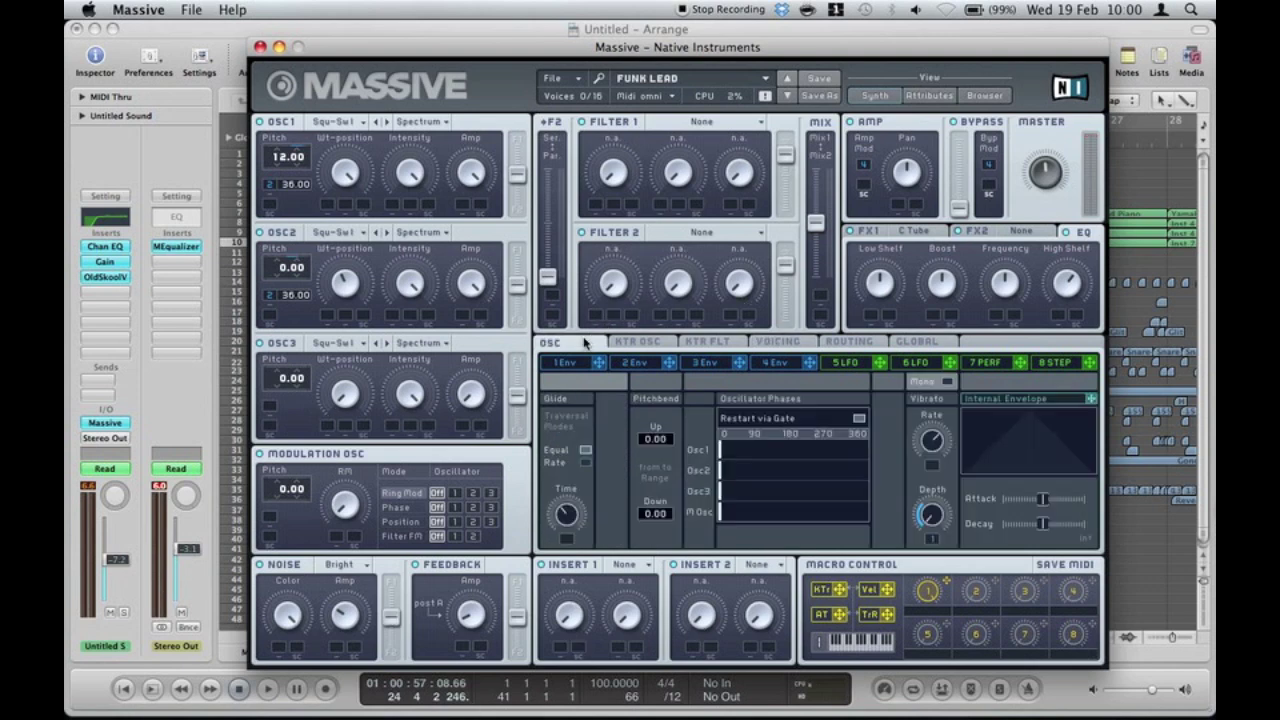
- Tick Restart via Gate under Oscillator Phases
{"action": "left_click", "coordinate": [853, 419]}
- Assign envelope 2 to OSC1's modulation slot with an amount of 48.00
{"action": "left_click", "coordinate": [568, 363]}
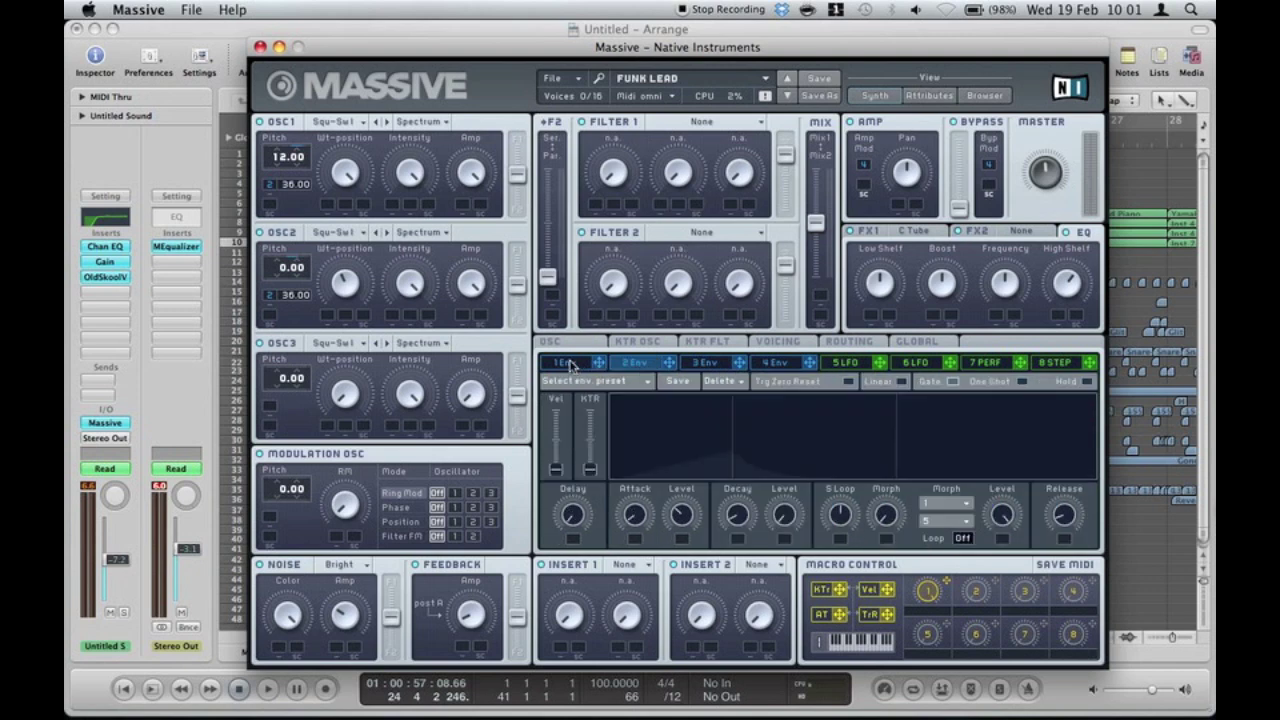
{"action": "left_click", "coordinate": [630, 362]}
{"action": "left_click_drag", "start_coordinate": [670, 368], "coordinate": [276, 188]}
{"action": "mouse_move", "coordinate": [292, 192]}
{"action": "left_mouse_down"}
{"action": "mouse_move", "coordinate": [294, 226]}
{"action": "mouse_move", "coordinate": [305, 181]}
{"action": "left_mouse_up"}
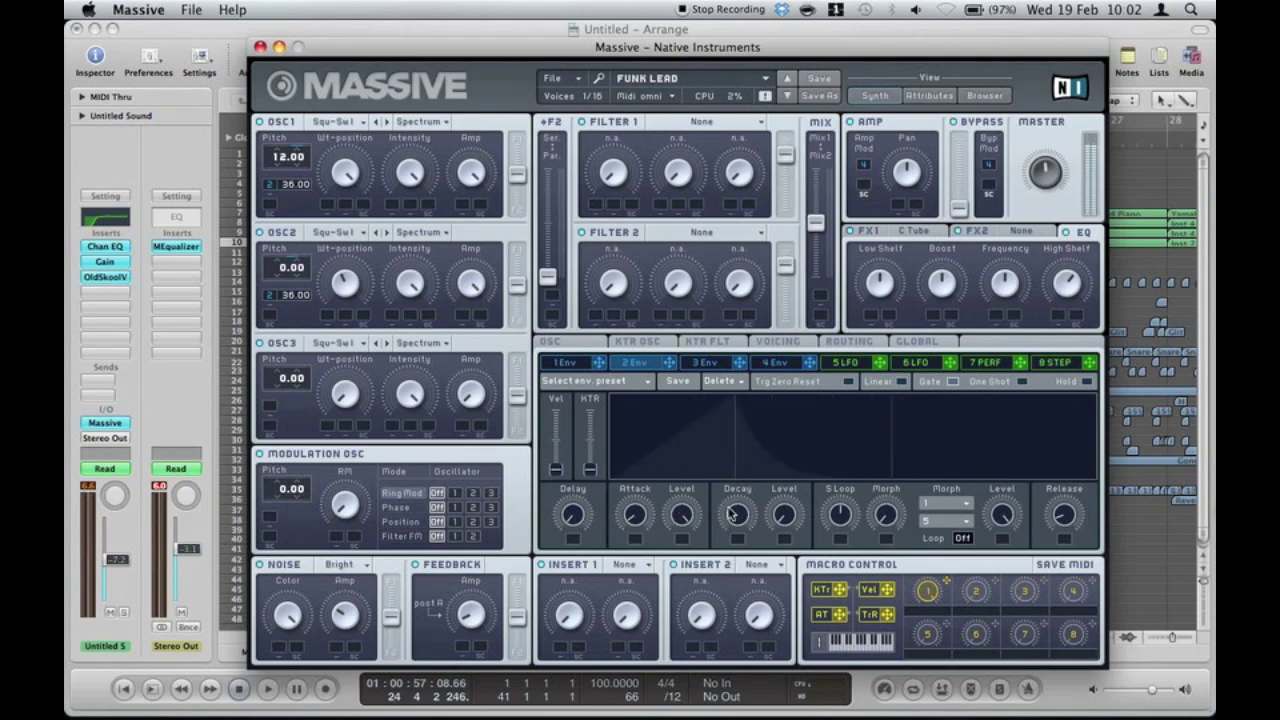
- Lengthen envelope 2's decay, then fine-tune it to a lower, flatter curve
{"action": "left_click_drag", "start_coordinate": [733, 514], "coordinate": [714, 457]}
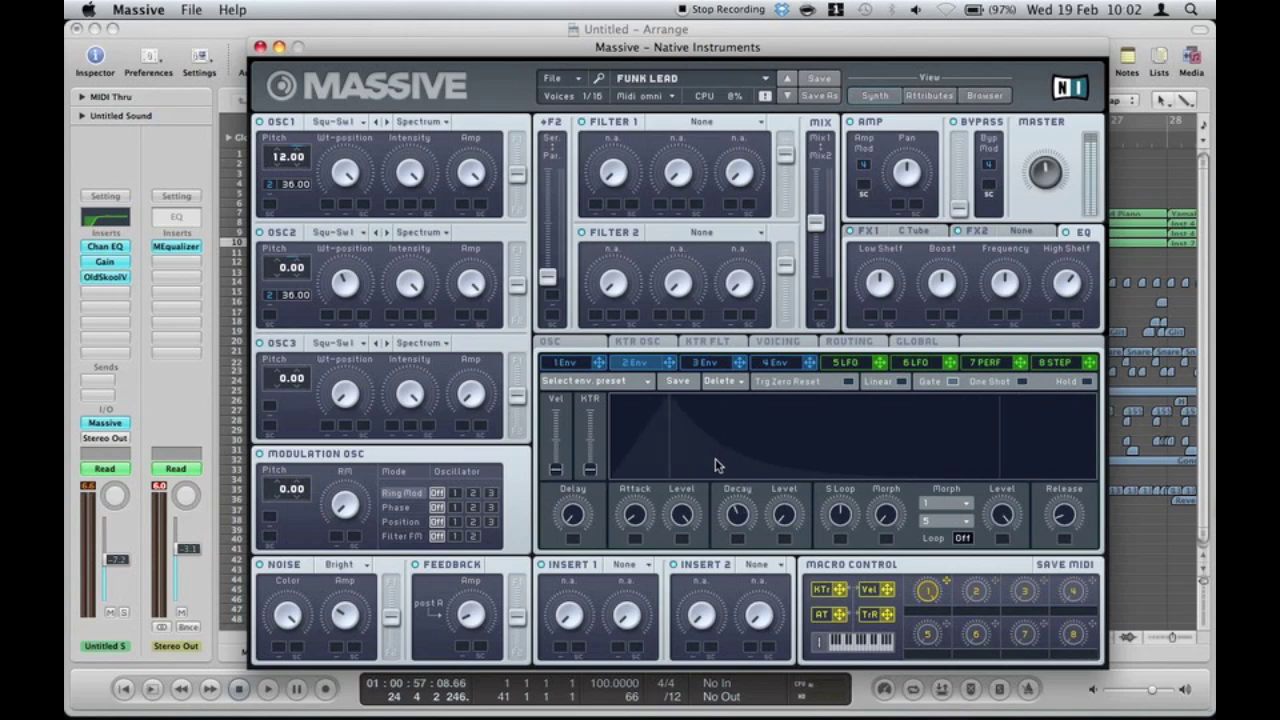
{"action": "left_click_drag", "start_coordinate": [715, 458], "coordinate": [687, 592]}
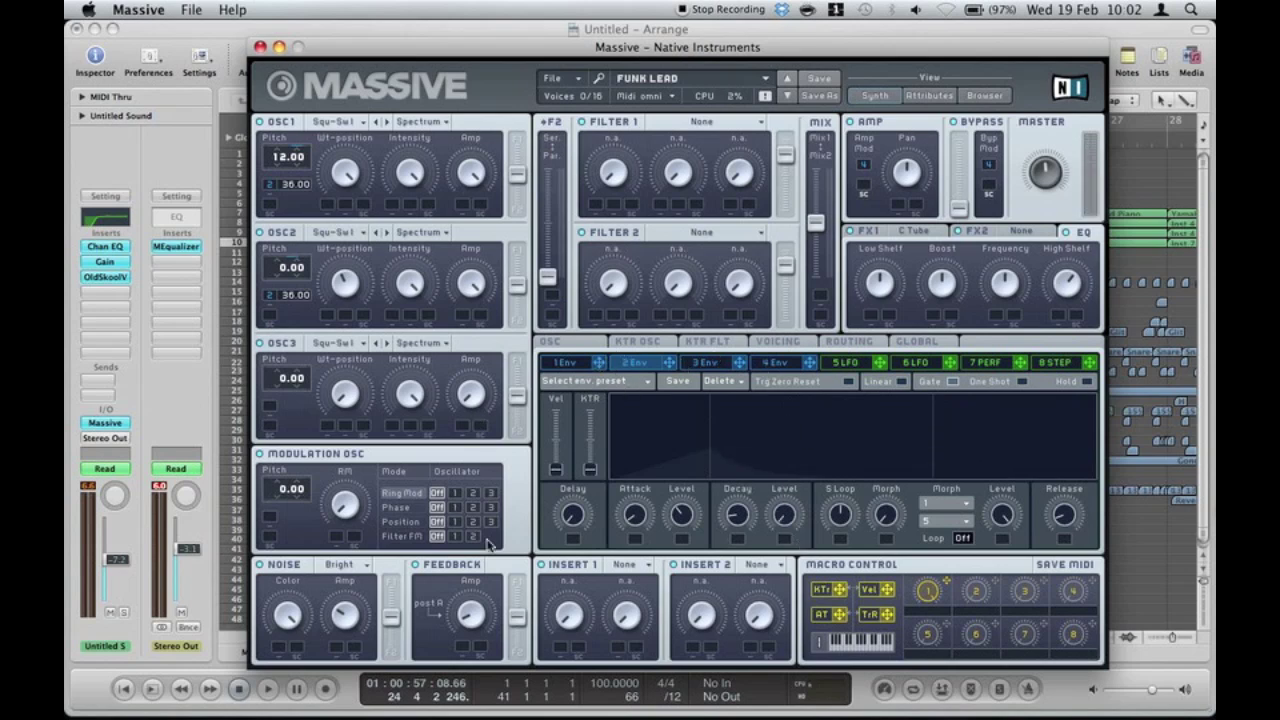
{"action": "left_click", "coordinate": [562, 362]}
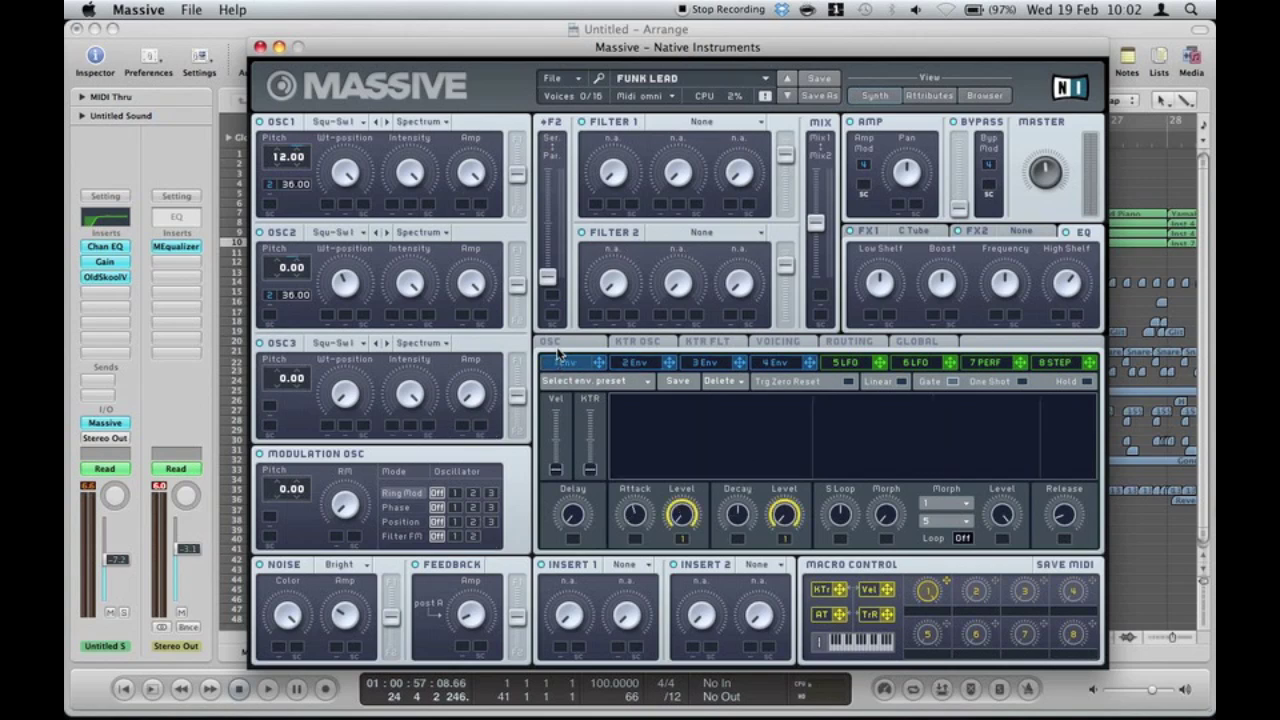
{"action": "left_click", "coordinate": [568, 345]}
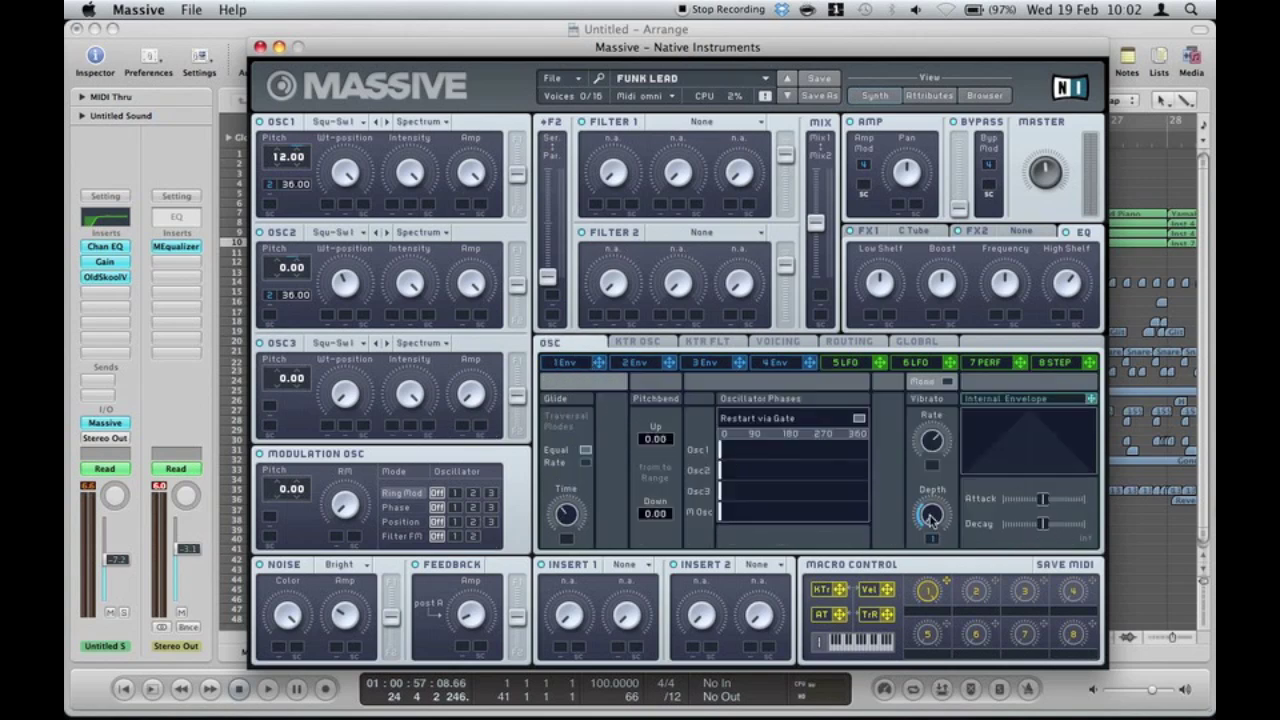
{"action": "left_click", "coordinate": [572, 366]}
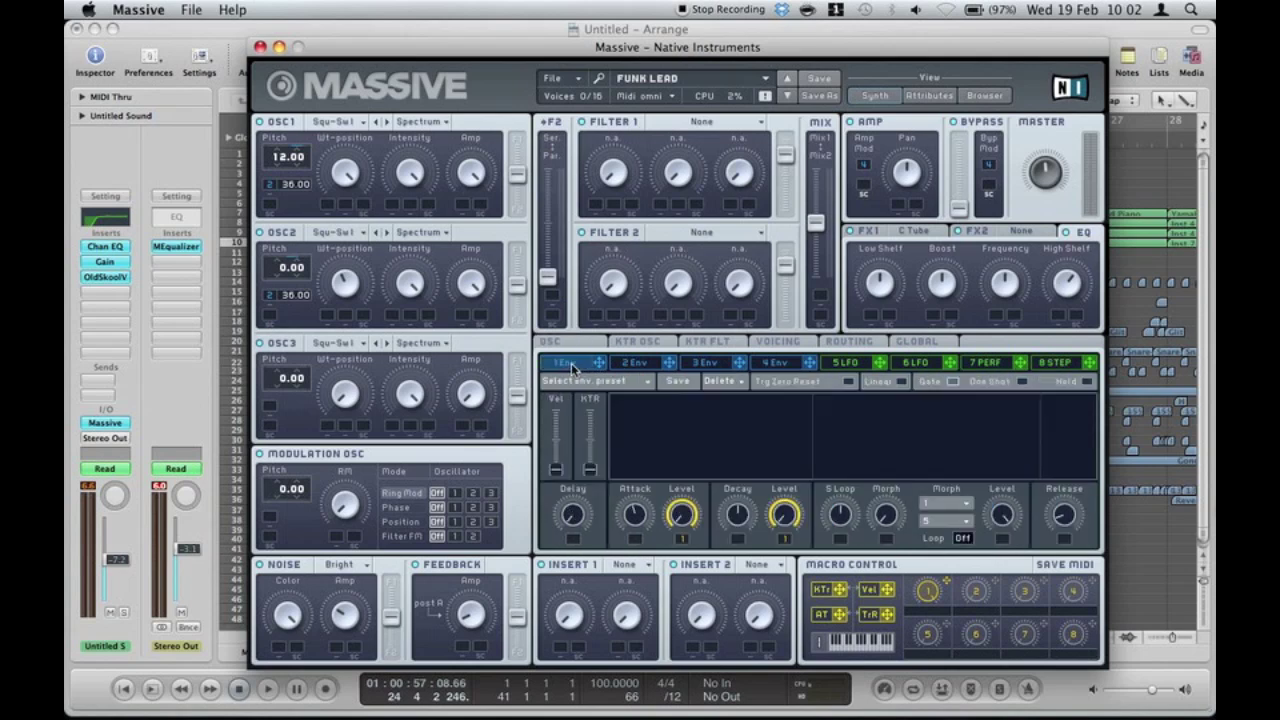
{"action": "left_click", "coordinate": [566, 344]}
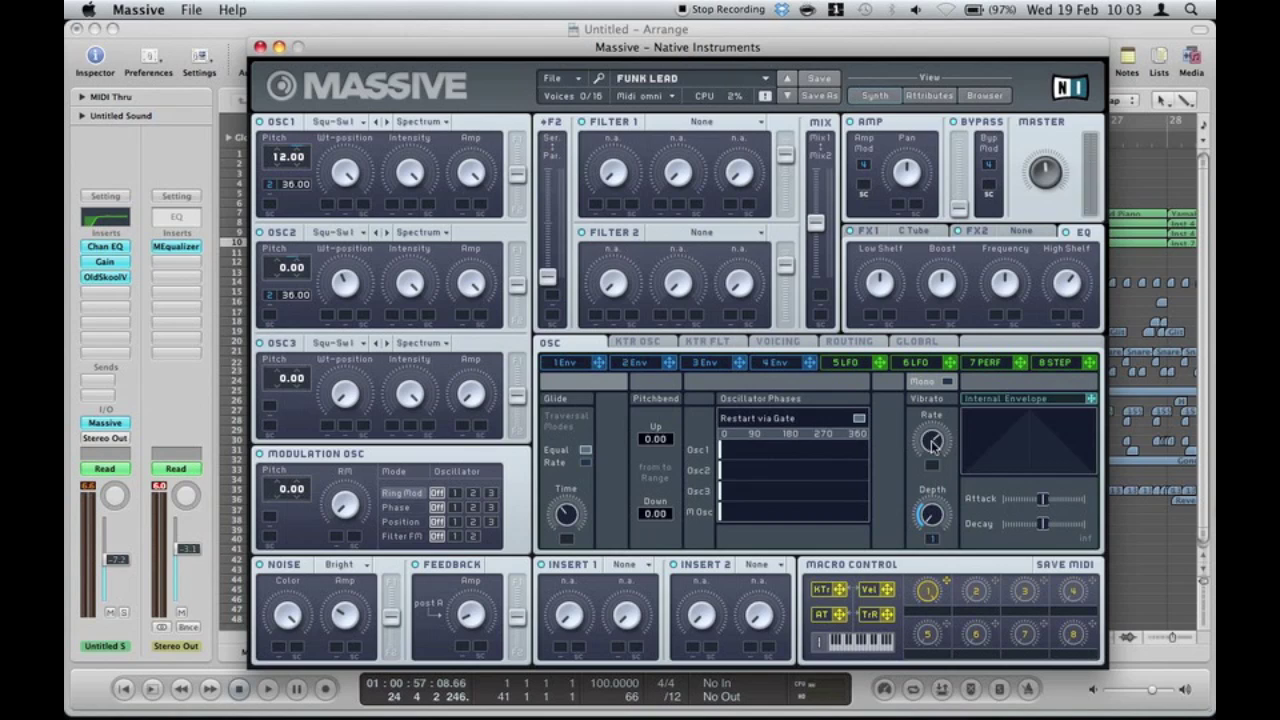
{"action": "left_click", "coordinate": [580, 364]}
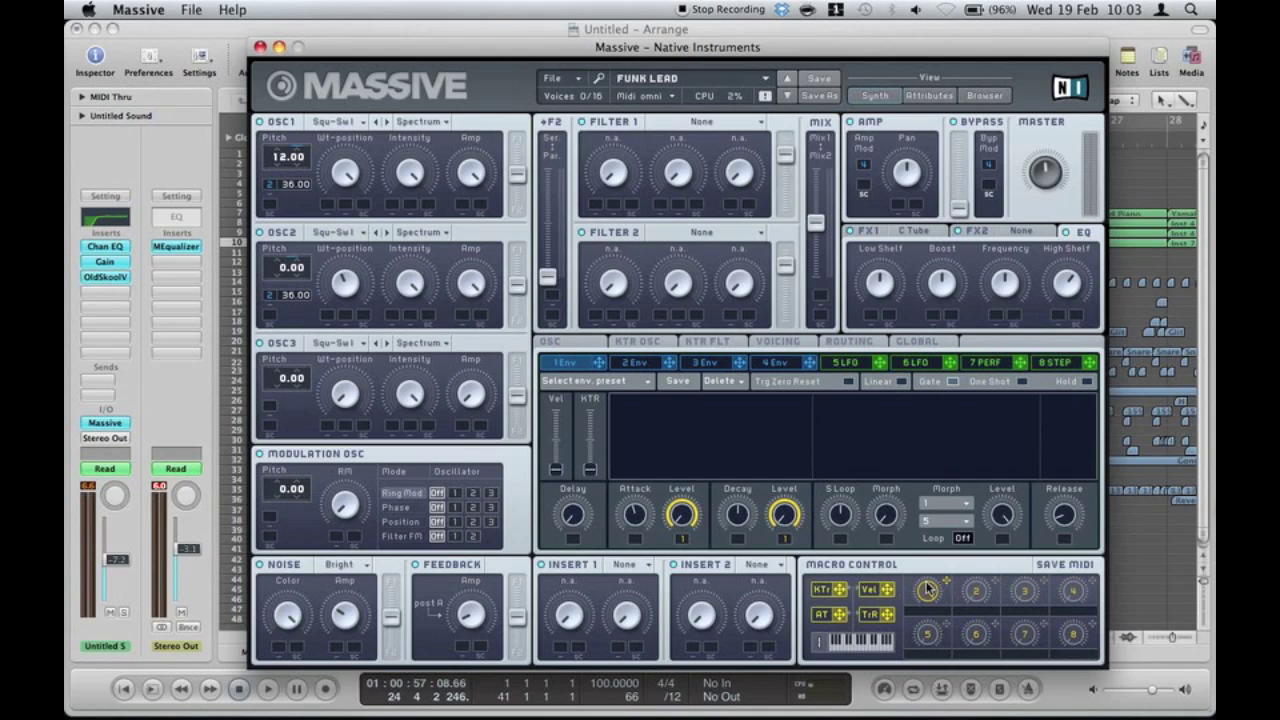
{"action": "left_click_drag", "start_coordinate": [927, 590], "coordinate": [932, 670]}
- Close Massive, open the Inst 7 region in the Piano Roll, and play it from about bar 22.3
{"action": "key", "text": "super+w"}
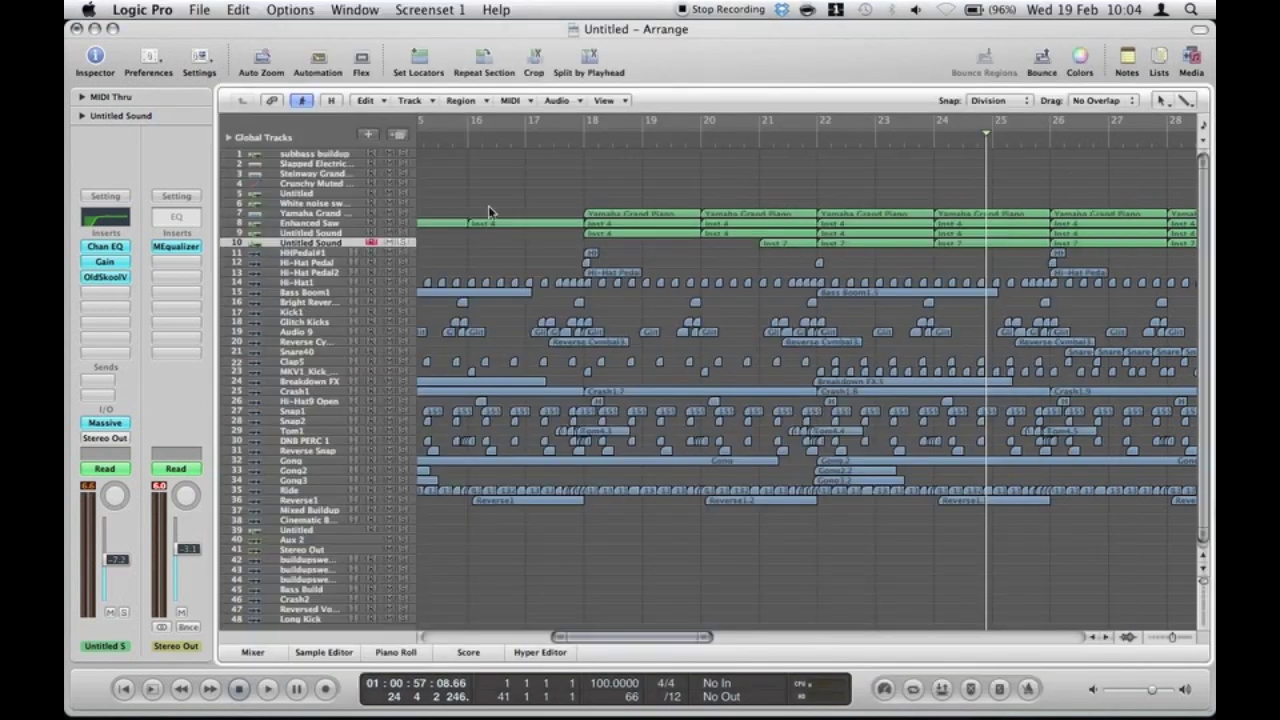
{"action": "double_click", "coordinate": [848, 246]}
{"action": "scroll", "coordinate": [763, 497], "scroll_direction": "left", "scroll_amount": 5}
{"action": "scroll", "coordinate": [763, 497], "scroll_direction": "up", "scroll_amount": 5}
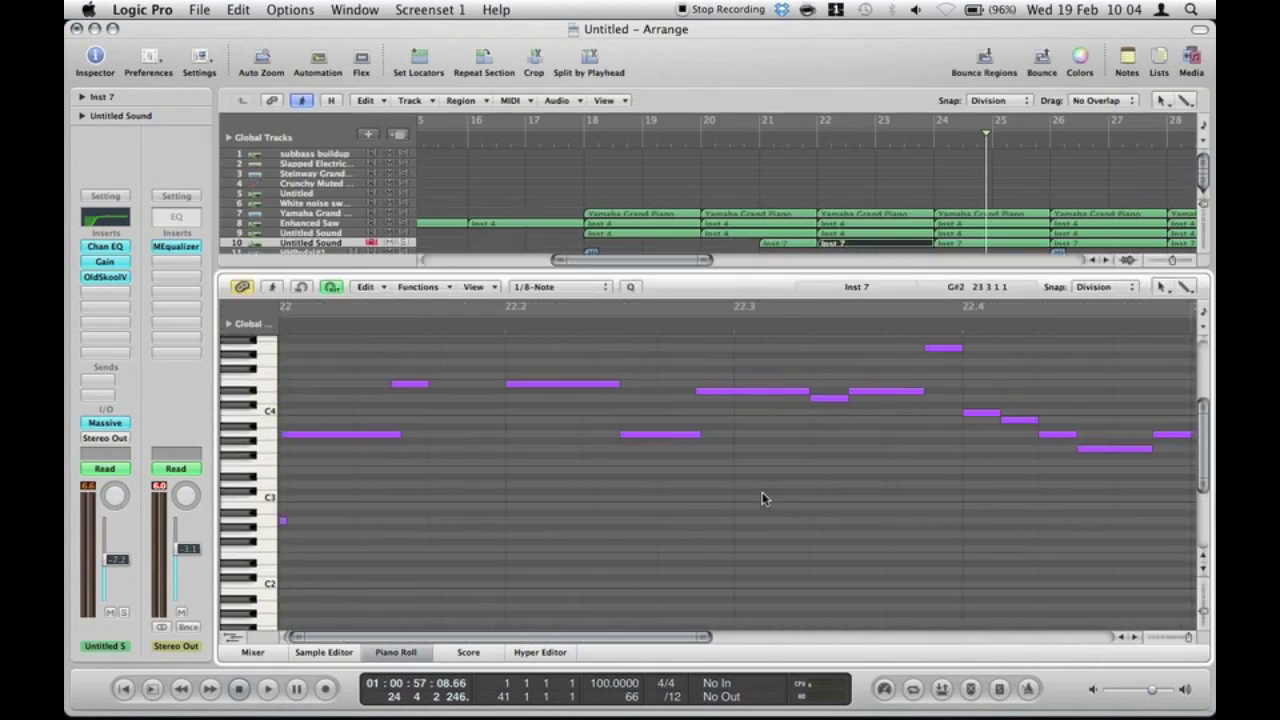
{"action": "double_click", "coordinate": [329, 333]}
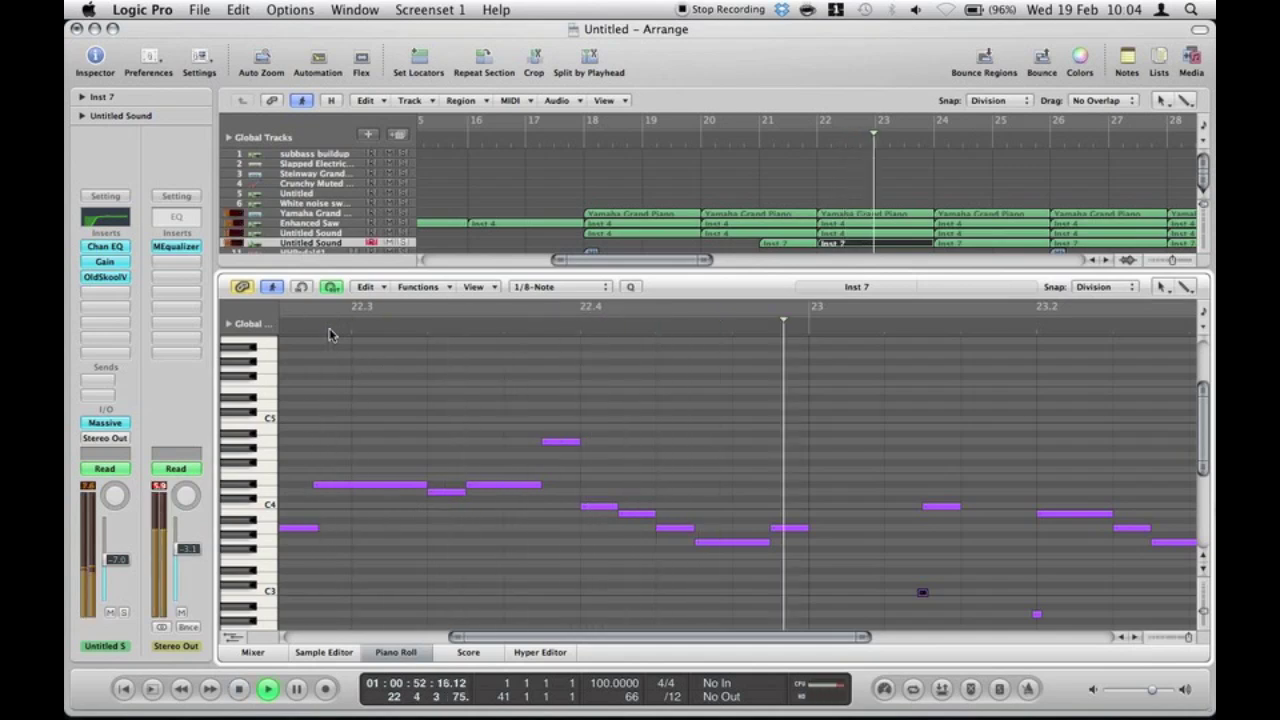
{"action": "key", "text": "space"}
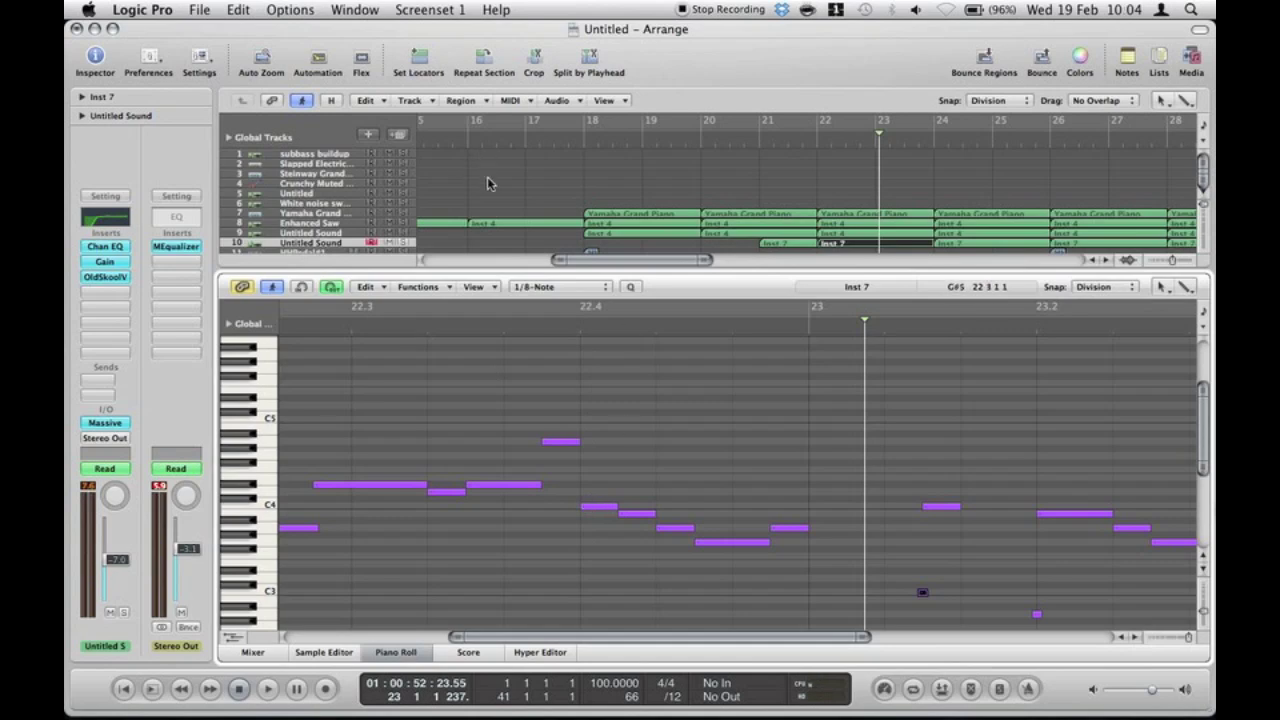
- Bring Massive forward to review its glide and vibrato settings, then close it
{"action": "mouse_move", "coordinate": [385, 700]}
{"action": "left_click", "coordinate": [472, 700]}
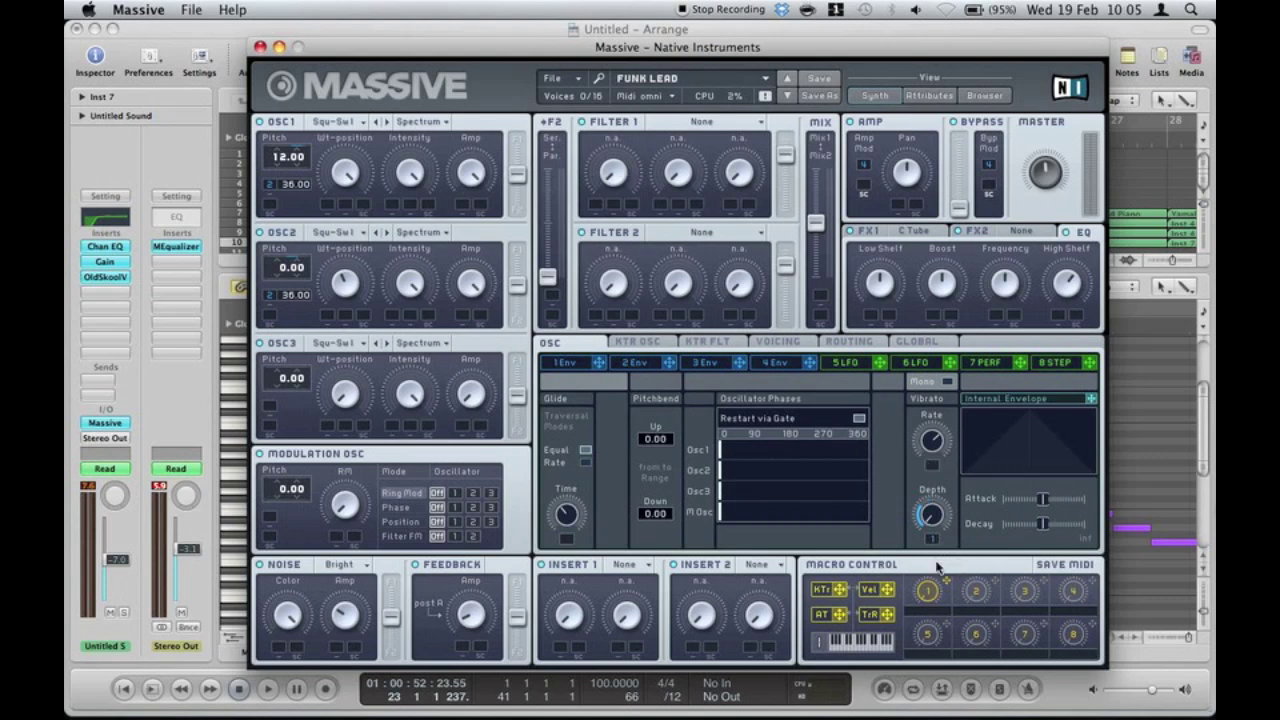
{"action": "left_click", "coordinate": [259, 47]}
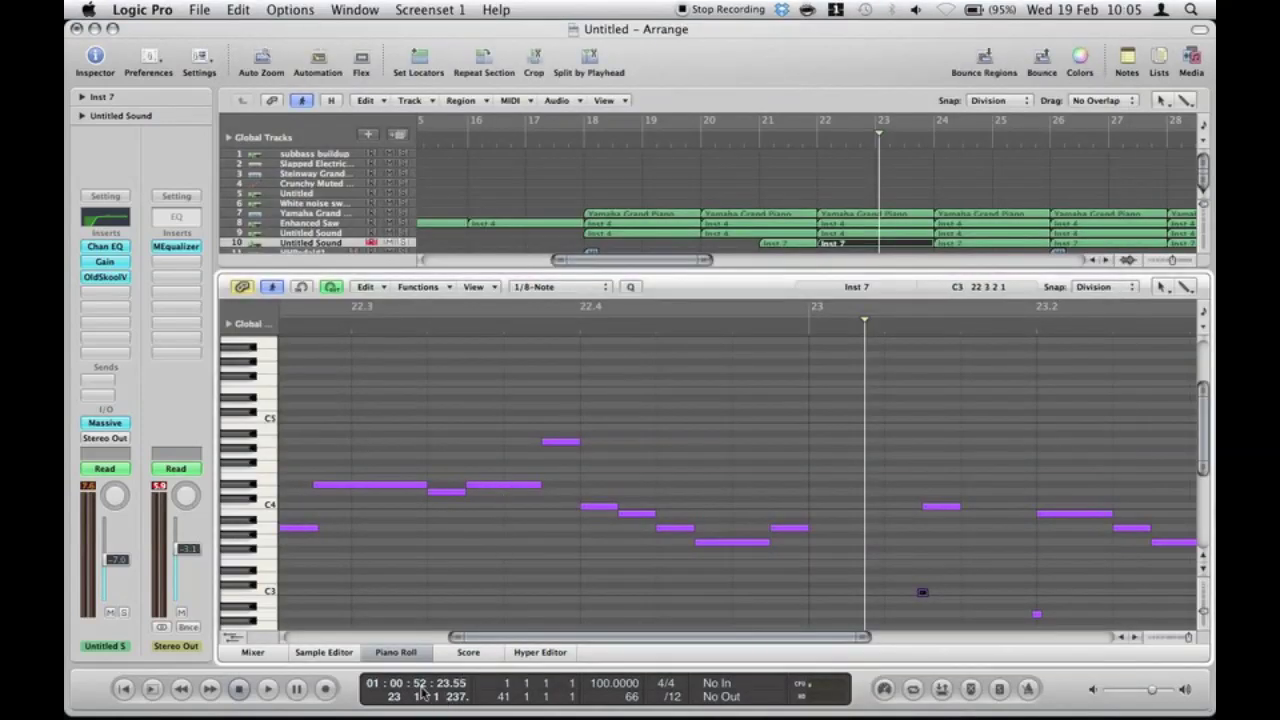
- Select the short low note near C3 and zoom in on the notes around the playhead
{"action": "scroll", "coordinate": [1038, 510], "scroll_direction": "left", "scroll_amount": 5}
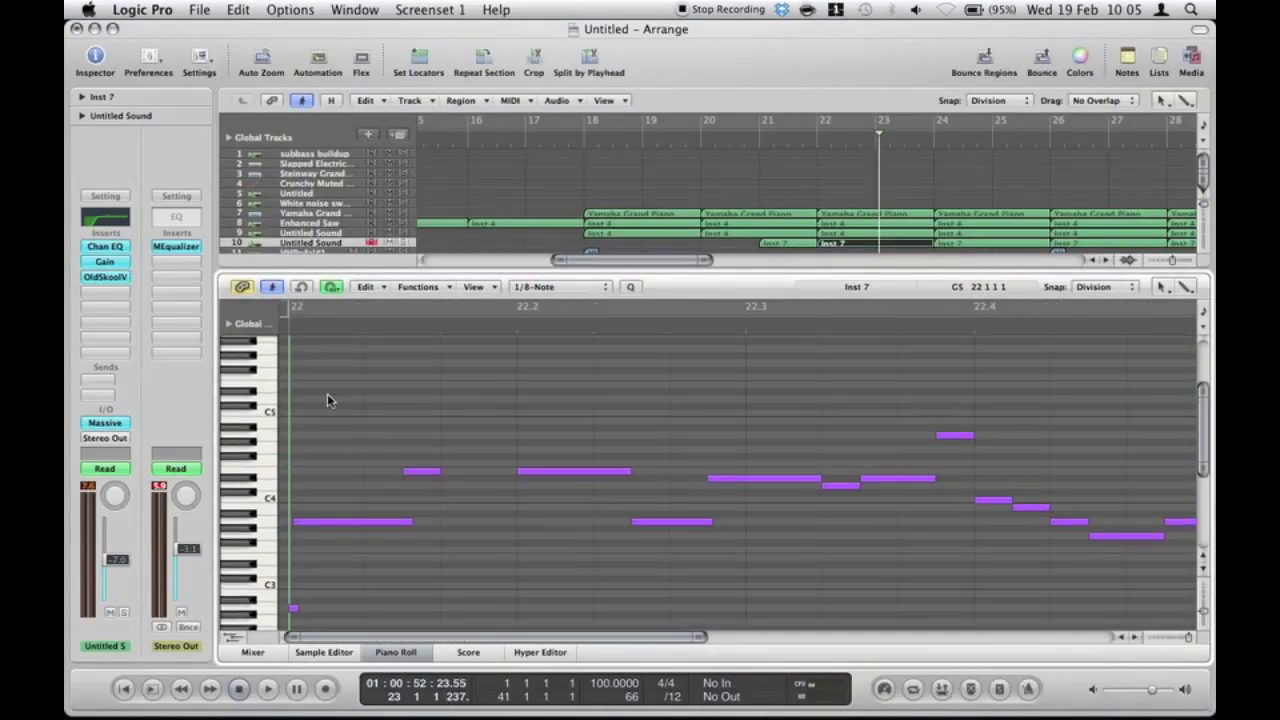
{"action": "scroll", "coordinate": [527, 222], "scroll_direction": "down", "scroll_amount": 1}
{"action": "scroll", "coordinate": [706, 524], "scroll_direction": "down", "scroll_amount": 2}
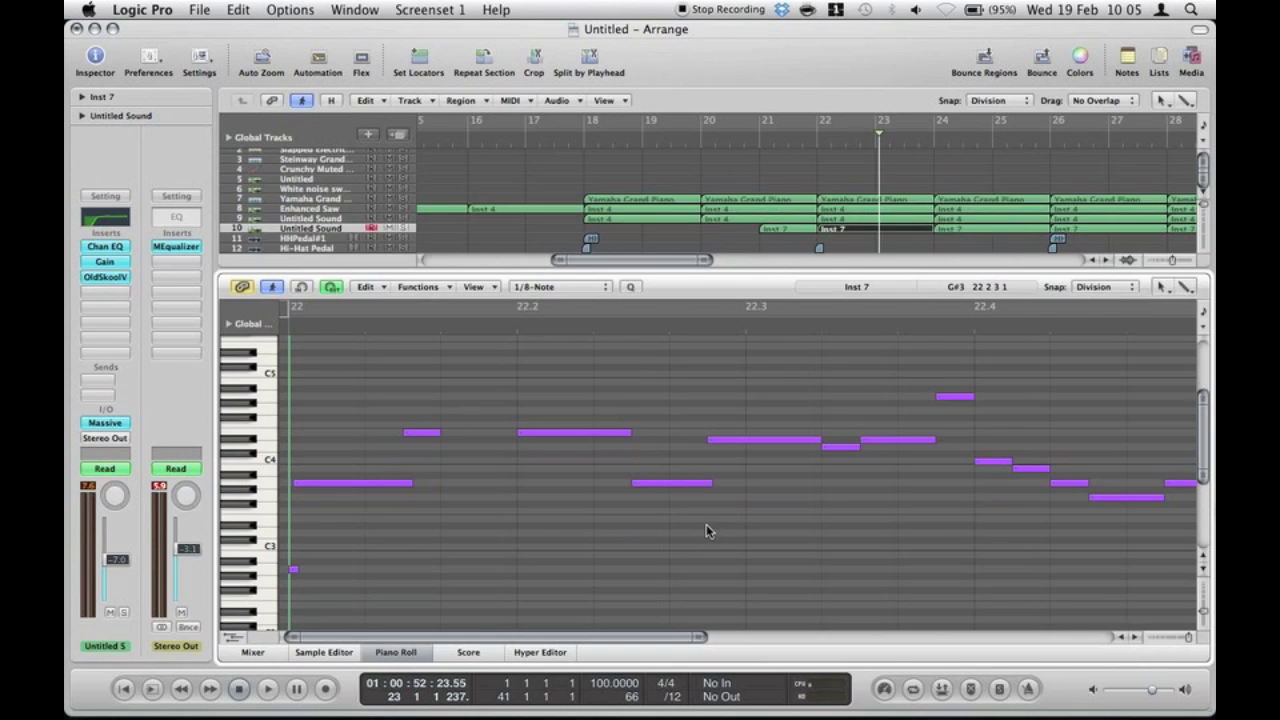
{"action": "scroll", "coordinate": [771, 537], "scroll_direction": "right", "scroll_amount": 6}
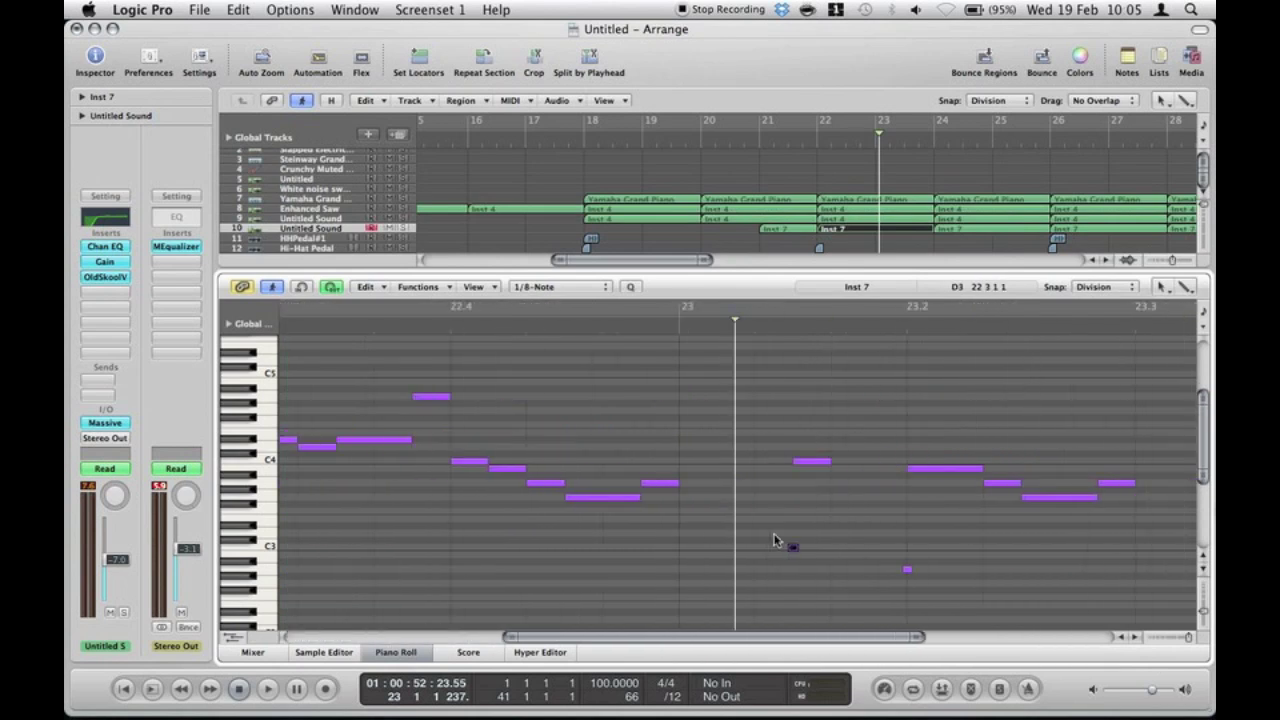
{"action": "left_click", "coordinate": [795, 546]}
{"action": "left_click", "coordinate": [1188, 637]}
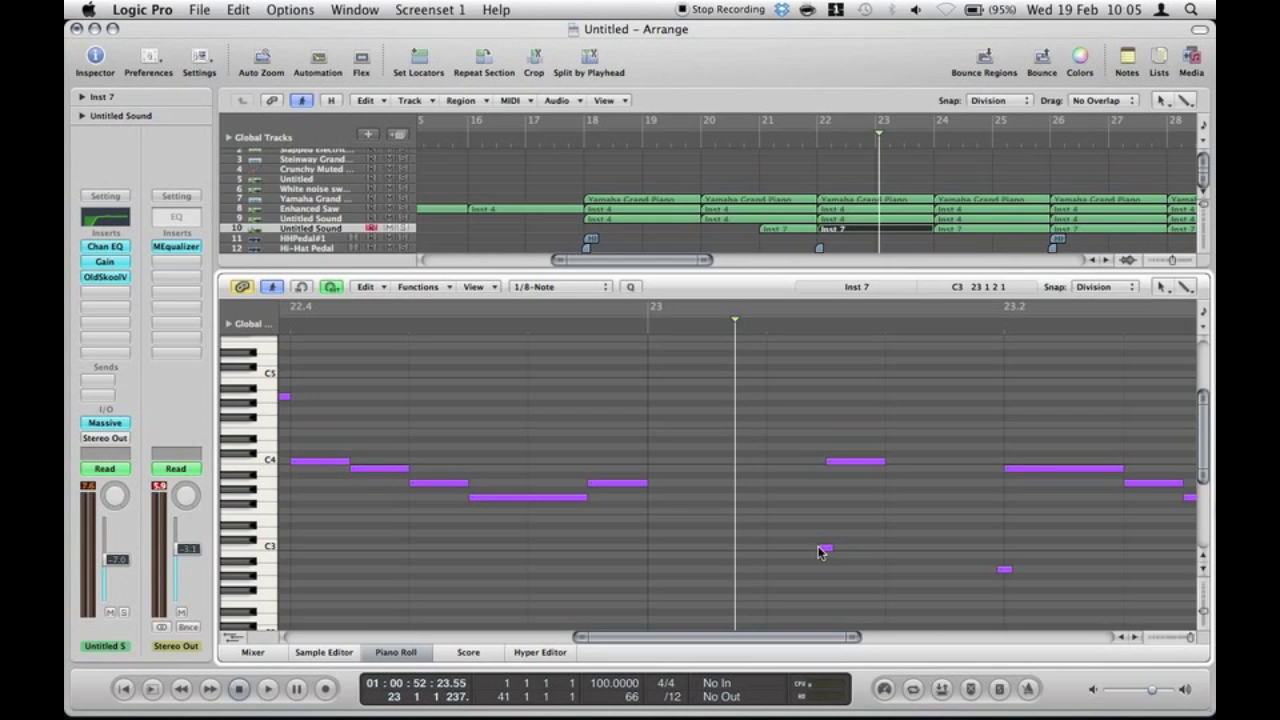
- Audition the lead by playing overlapping notes from the computer keyboard to hear the glide
{"action": "key", "text": "Caps_Lock"}
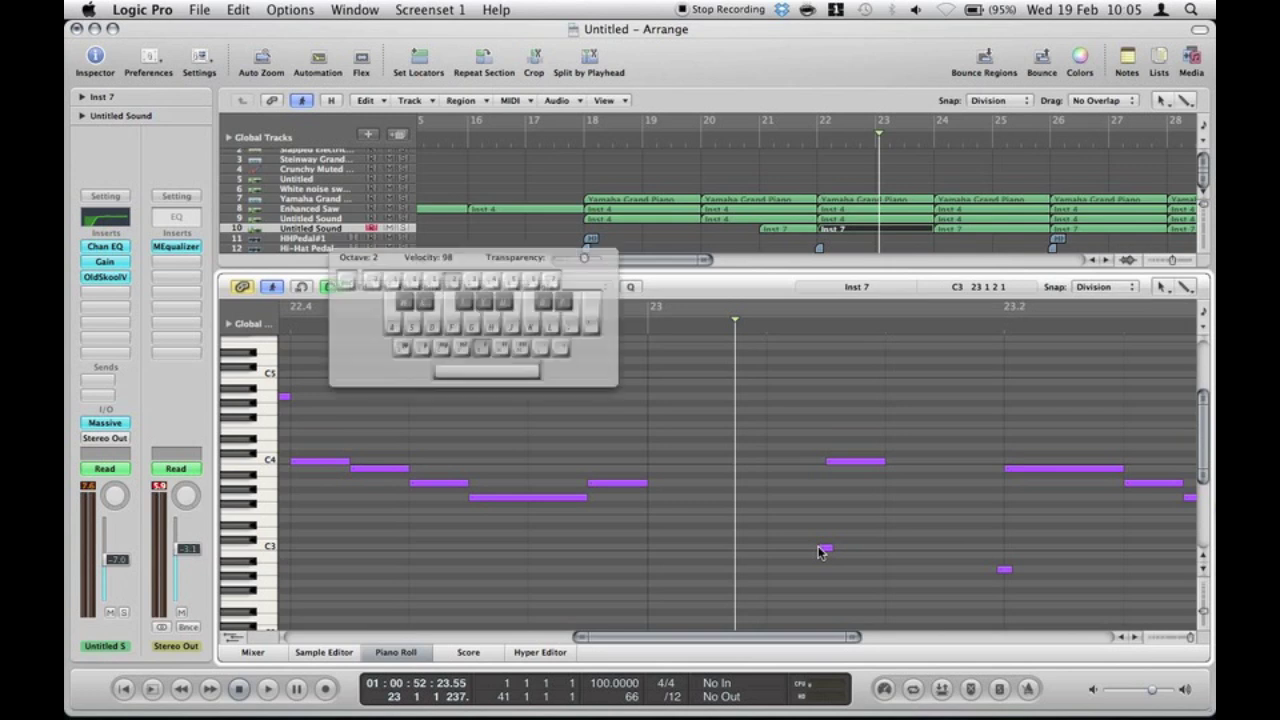
{"action": "key", "text": "a"}
{"action": "key", "text": "k"}
{"action": "key", "text": "k"}
{"action": "key", "text": "k"}
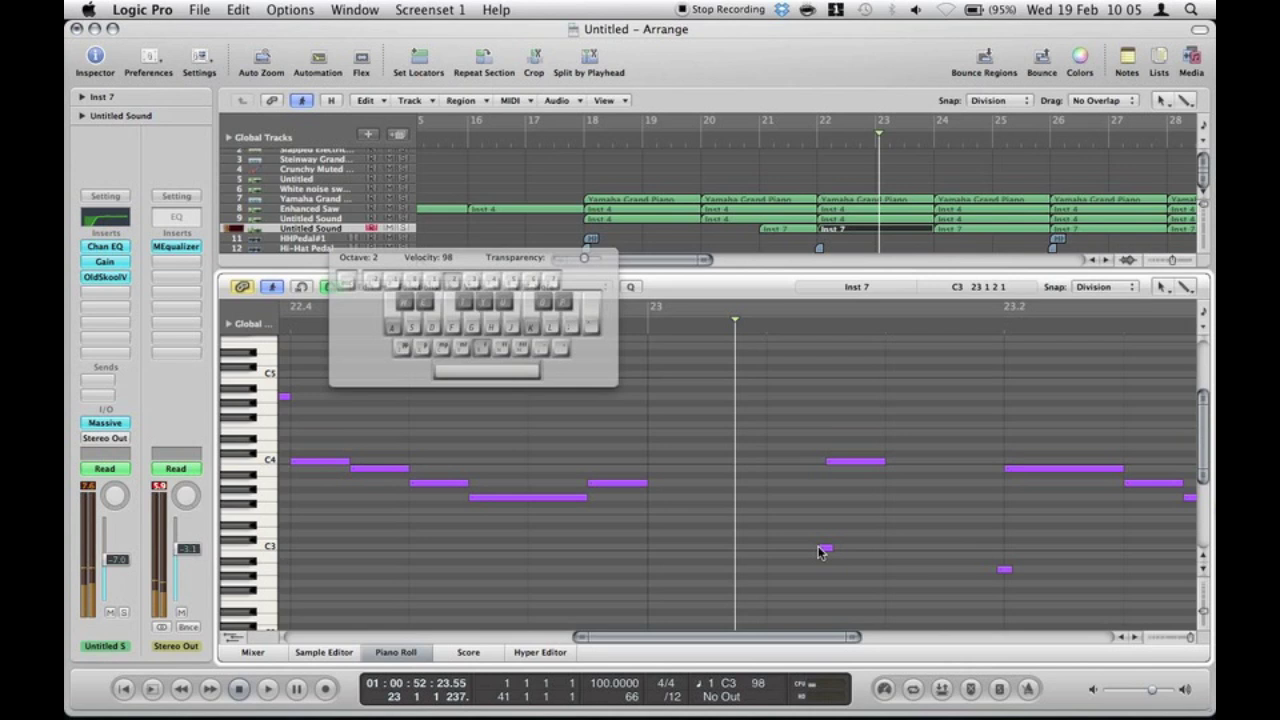
{"action": "key", "text": "k"}
{"action": "key", "text": "a"}
{"action": "key", "text": "a"}
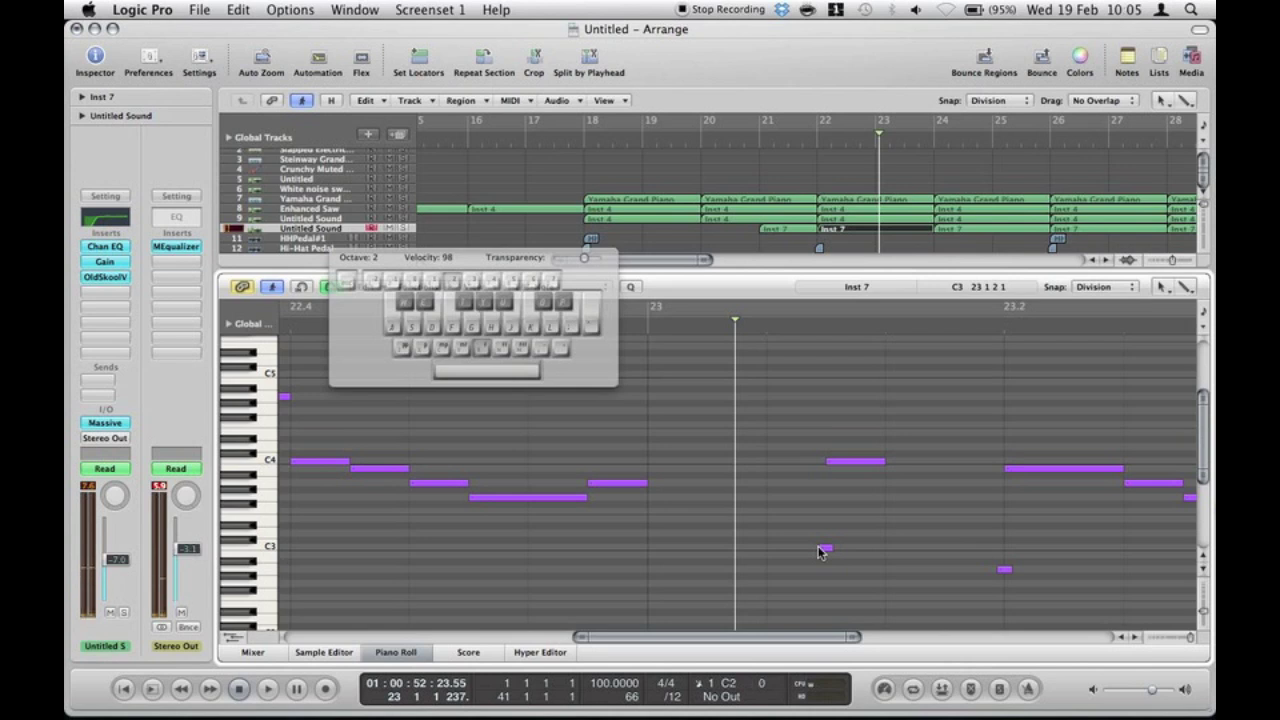
{"action": "key", "text": "Caps_Lock"}
- Play the overlapping lead notes from just after bar 23, scrolling along the melody
{"action": "scroll", "coordinate": [824, 563], "scroll_direction": "right", "scroll_amount": 4}
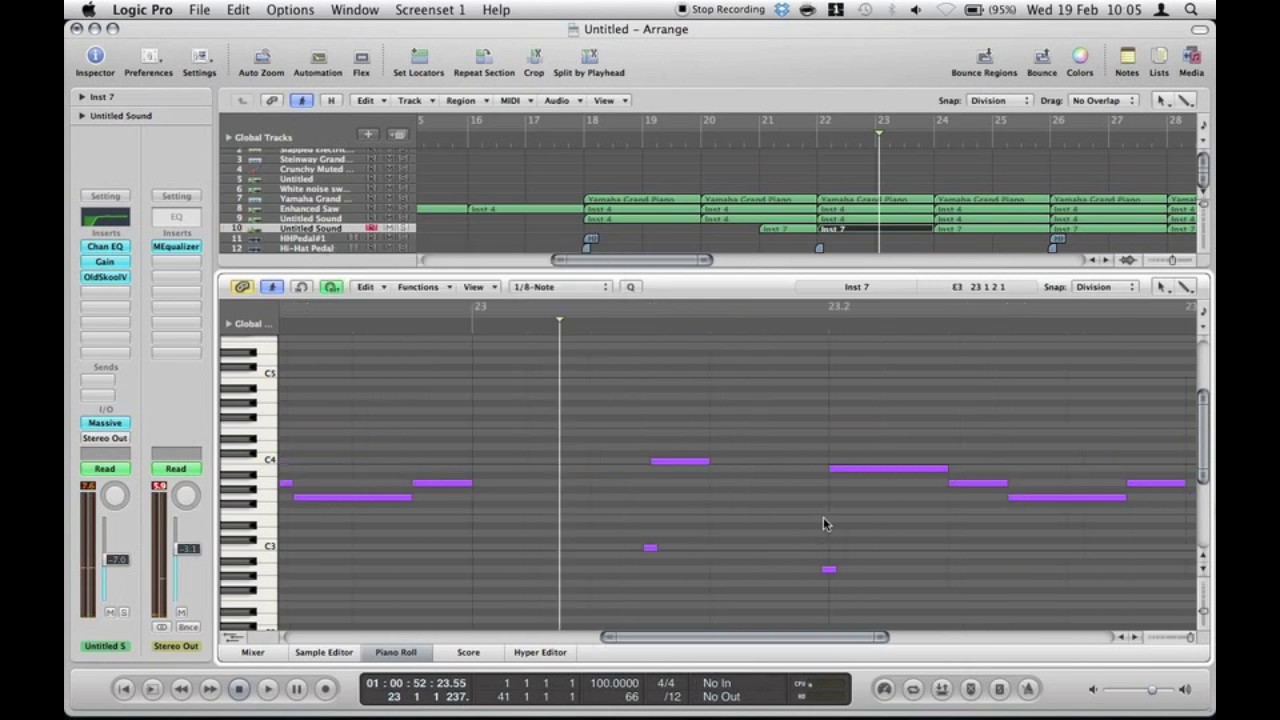
{"action": "left_click_drag", "start_coordinate": [619, 565], "coordinate": [663, 580]}
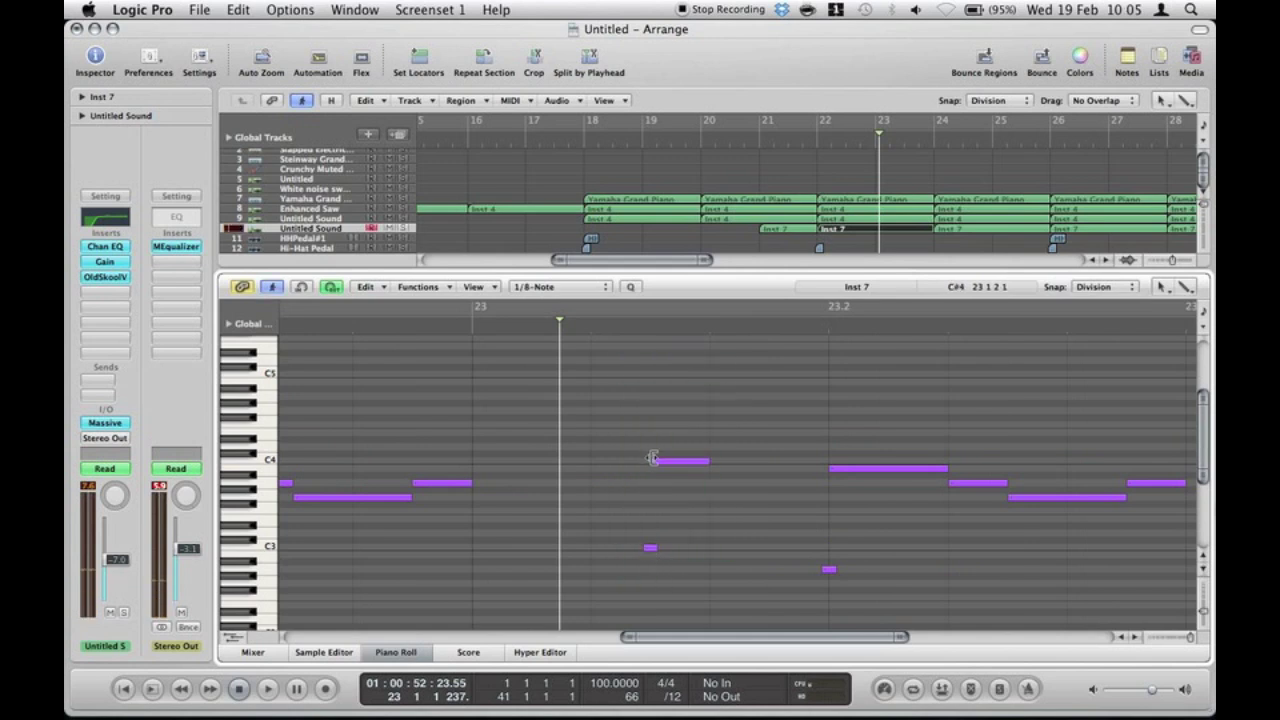
{"action": "left_click", "coordinate": [650, 326]}
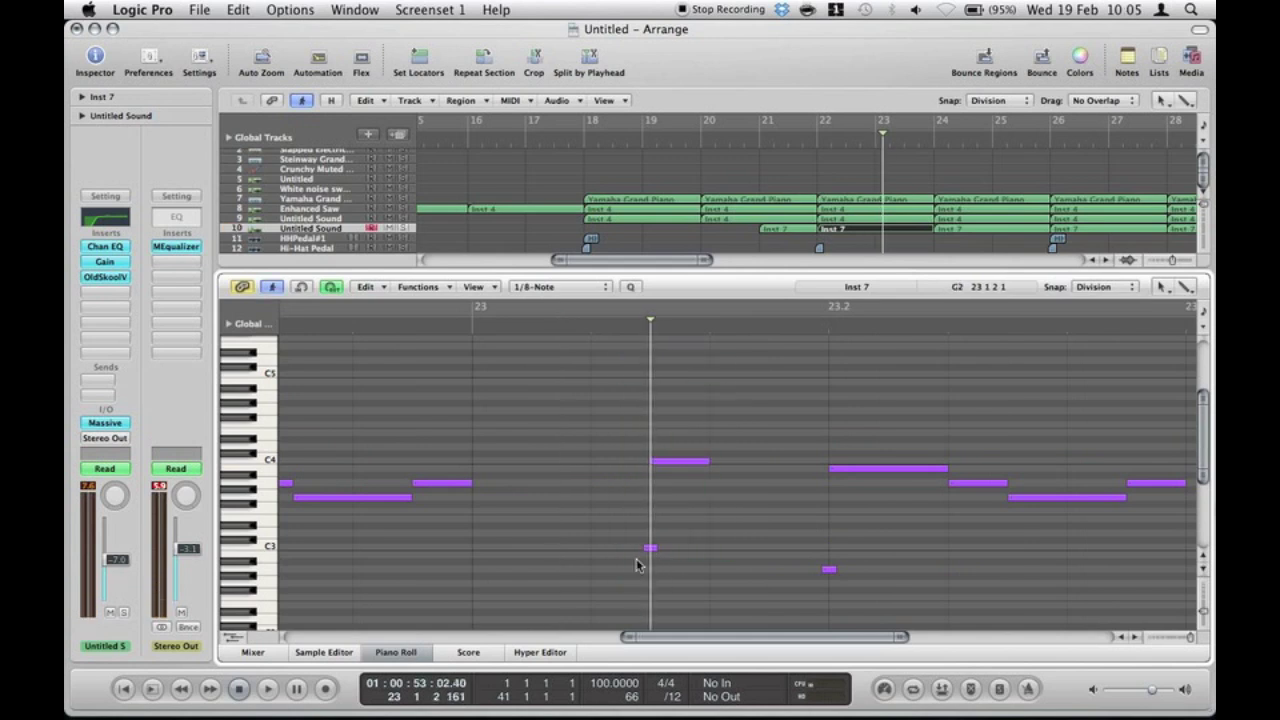
{"action": "left_click", "coordinate": [575, 322]}
{"action": "key", "text": "space"}
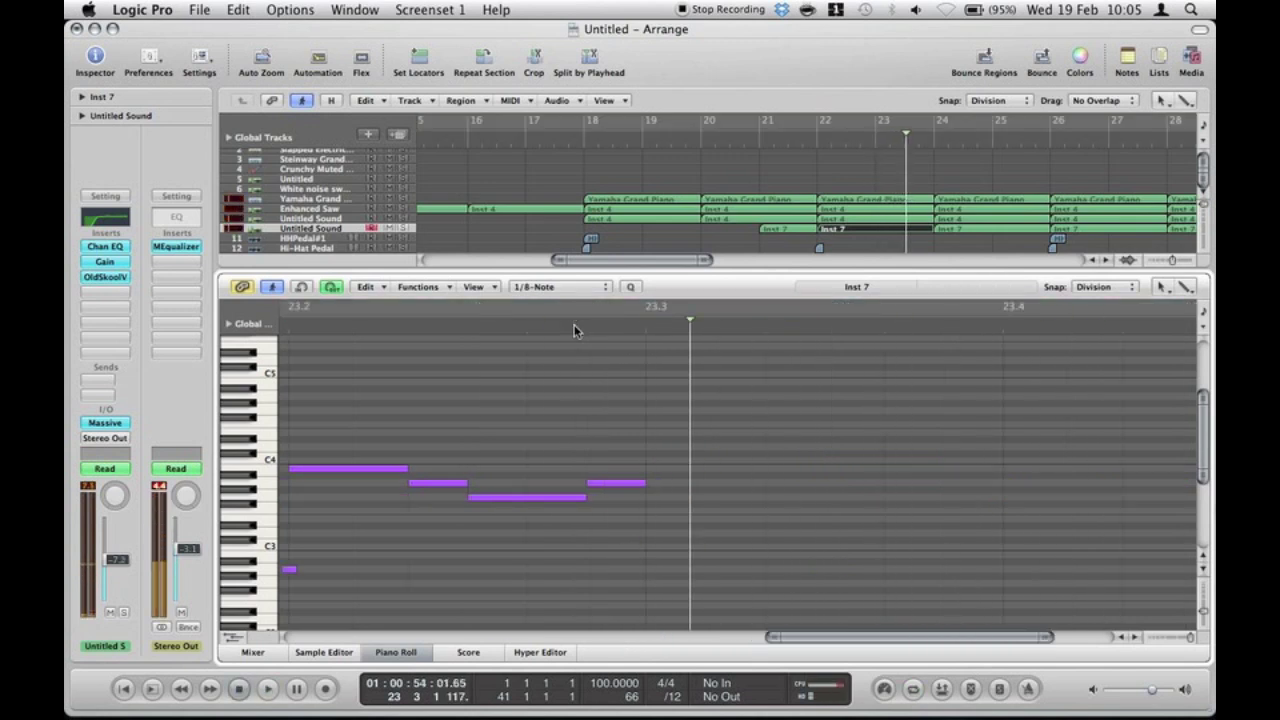
{"action": "scroll", "coordinate": [644, 450], "scroll_direction": "left", "scroll_amount": 5}
{"action": "scroll", "coordinate": [644, 458], "scroll_direction": "left", "scroll_amount": 5}
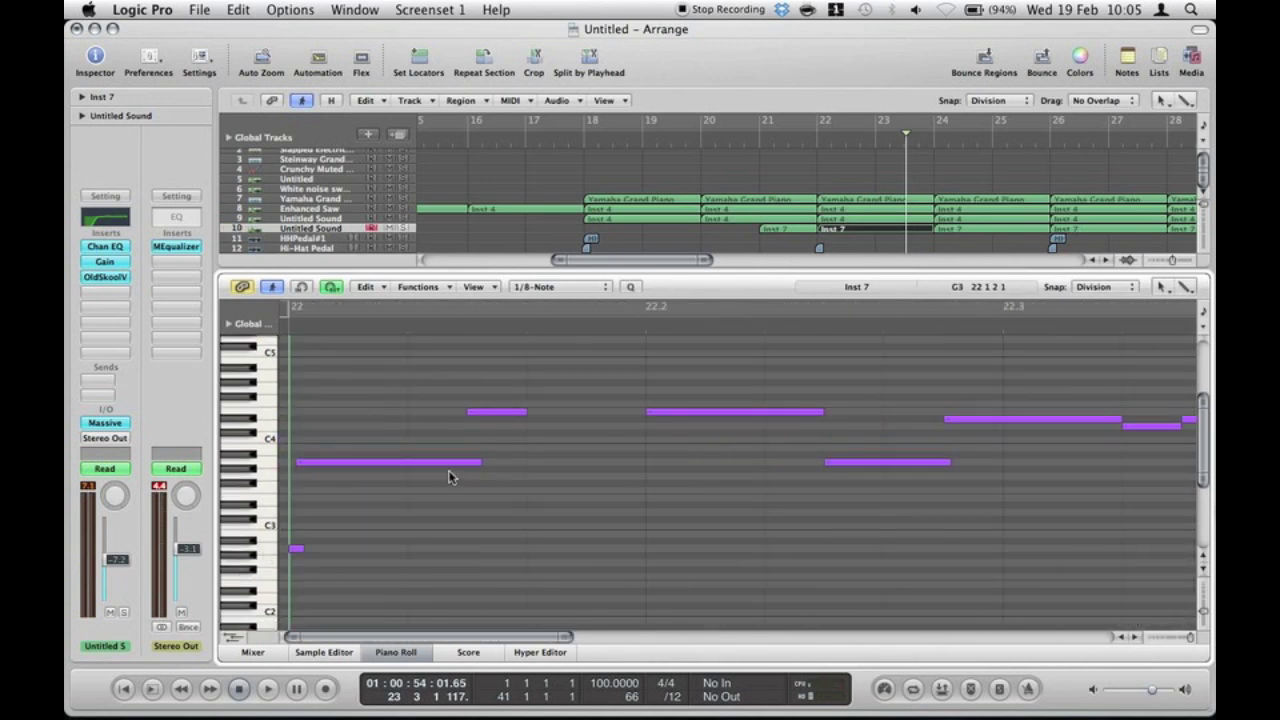
{"action": "scroll", "coordinate": [620, 492], "scroll_direction": "right", "scroll_amount": 5}
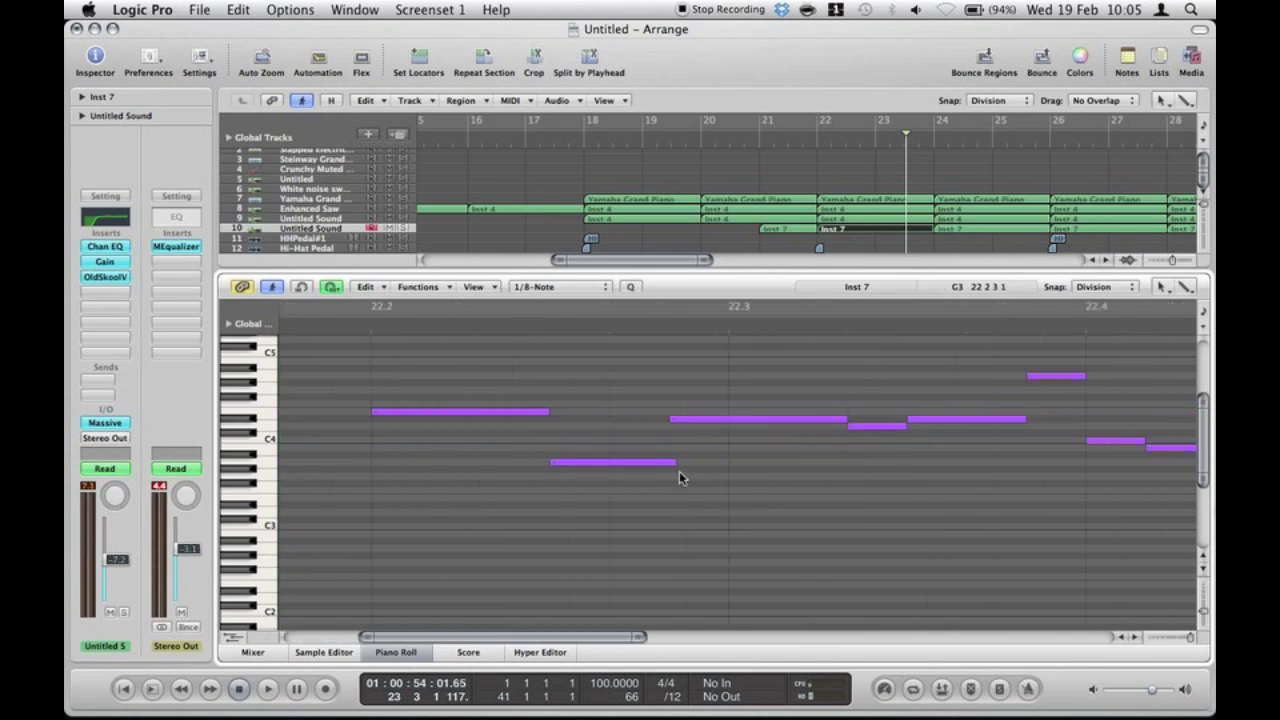
{"action": "scroll", "coordinate": [711, 546], "scroll_direction": "right", "scroll_amount": 5}
{"action": "scroll", "coordinate": [711, 546], "scroll_direction": "left", "scroll_amount": 10}
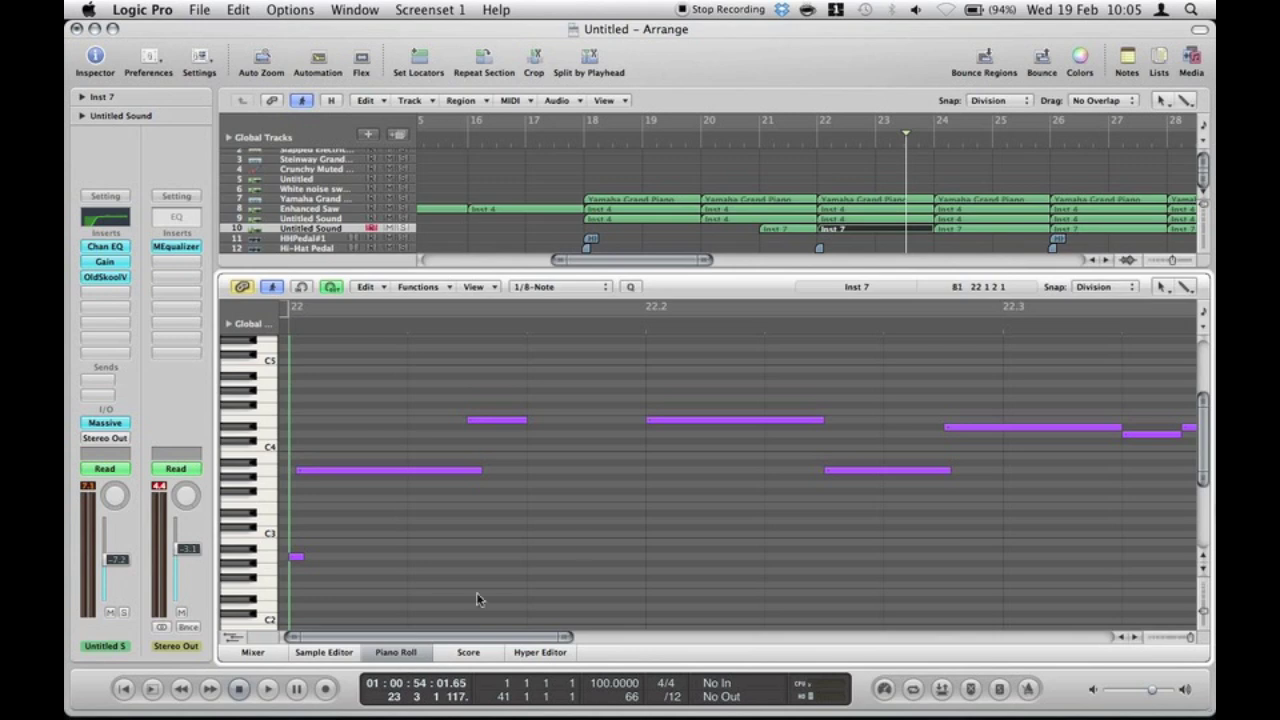
{"action": "scroll", "coordinate": [584, 531], "scroll_direction": "right", "scroll_amount": 10}
{"action": "scroll", "coordinate": [584, 538], "scroll_direction": "left", "scroll_amount": 5}
- Close the Piano Roll and open the Untitled Sound track's OldSkoolVerb reverb over the arrangement
{"action": "left_click", "coordinate": [395, 652]}
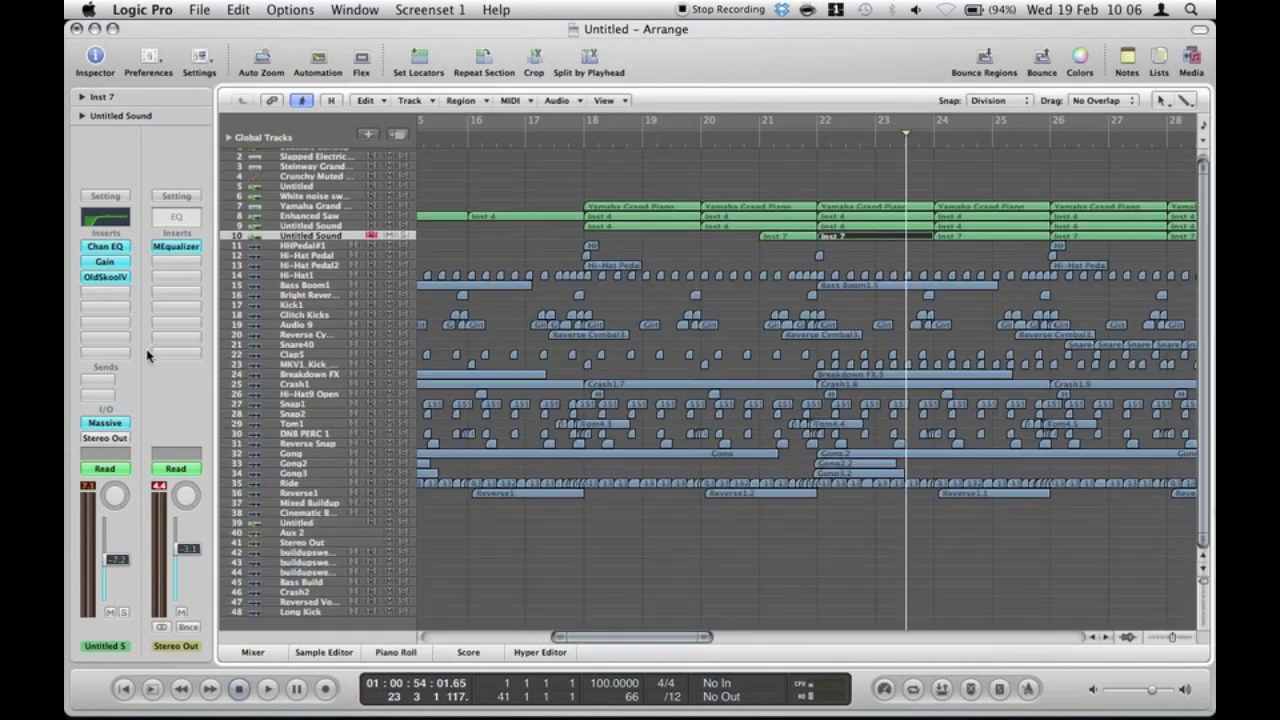
{"action": "left_click", "coordinate": [107, 282]}
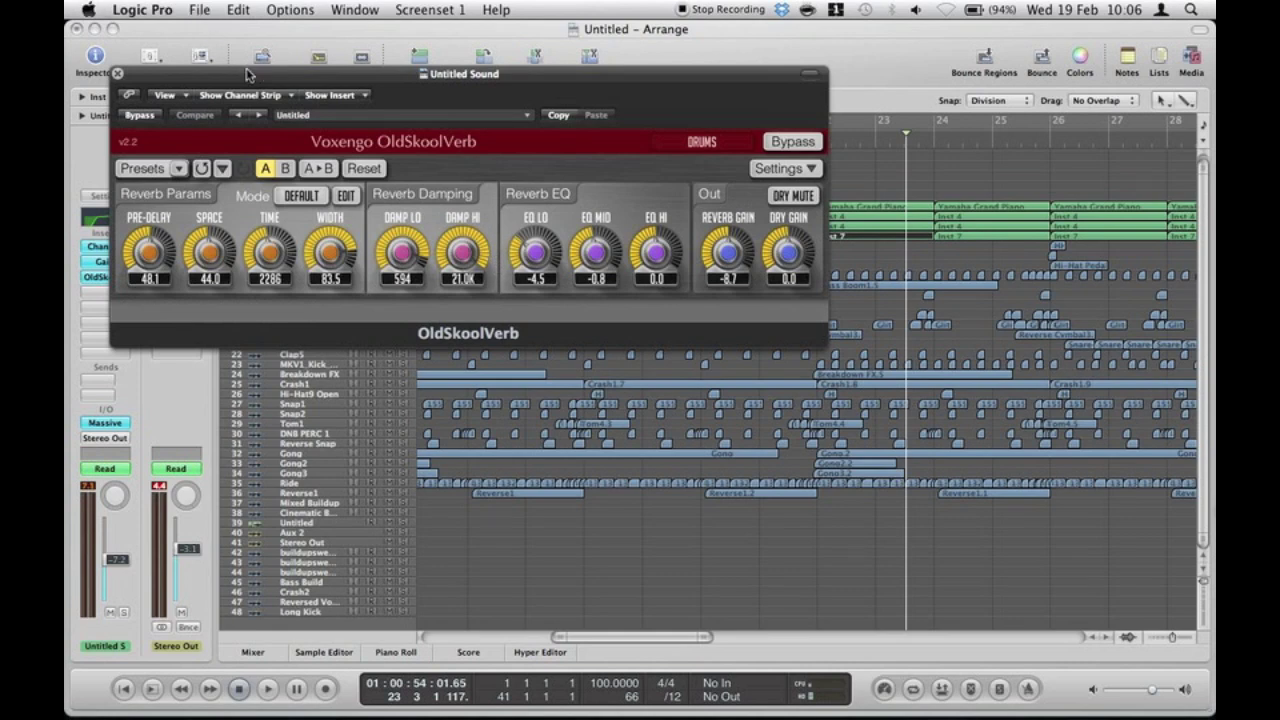
{"action": "left_click_drag", "start_coordinate": [248, 75], "coordinate": [624, 119]}
- Play test notes on the Caps Lock Keyboard, comparing the reverb bypassed and active
{"action": "key", "text": "Caps_Lock"}
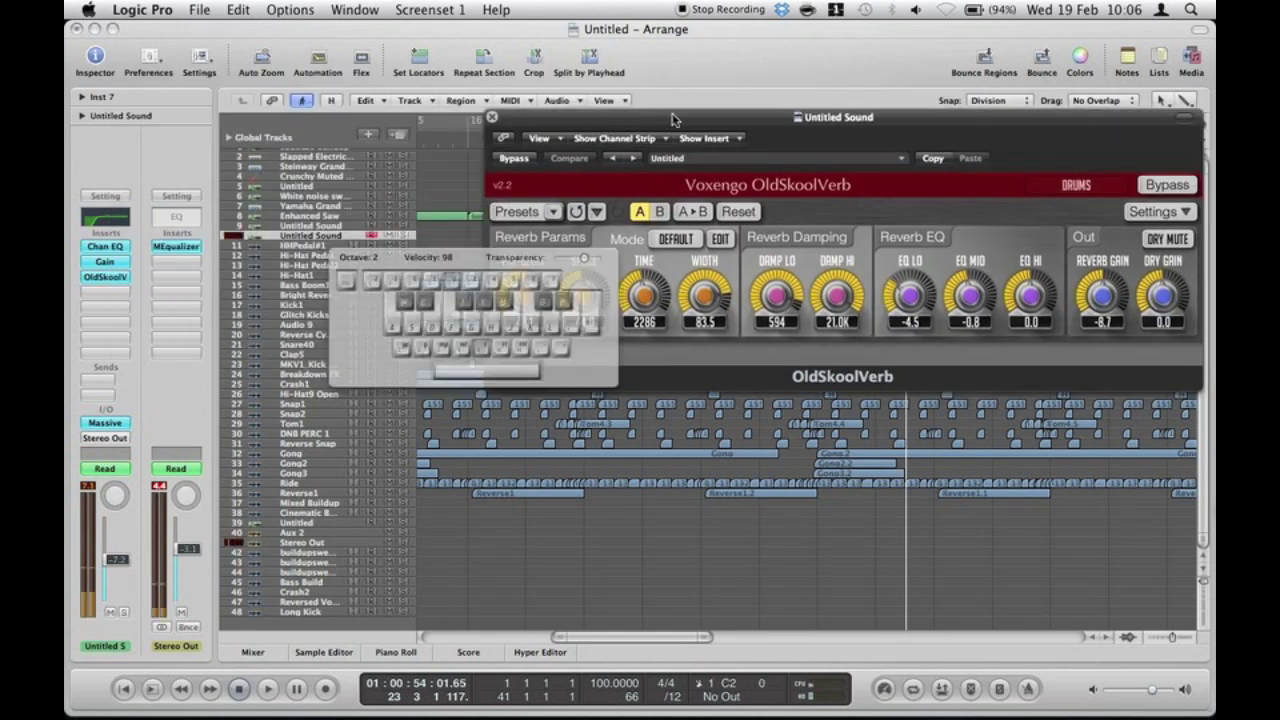
{"action": "key", "text": "a"}
{"action": "key", "text": "k"}
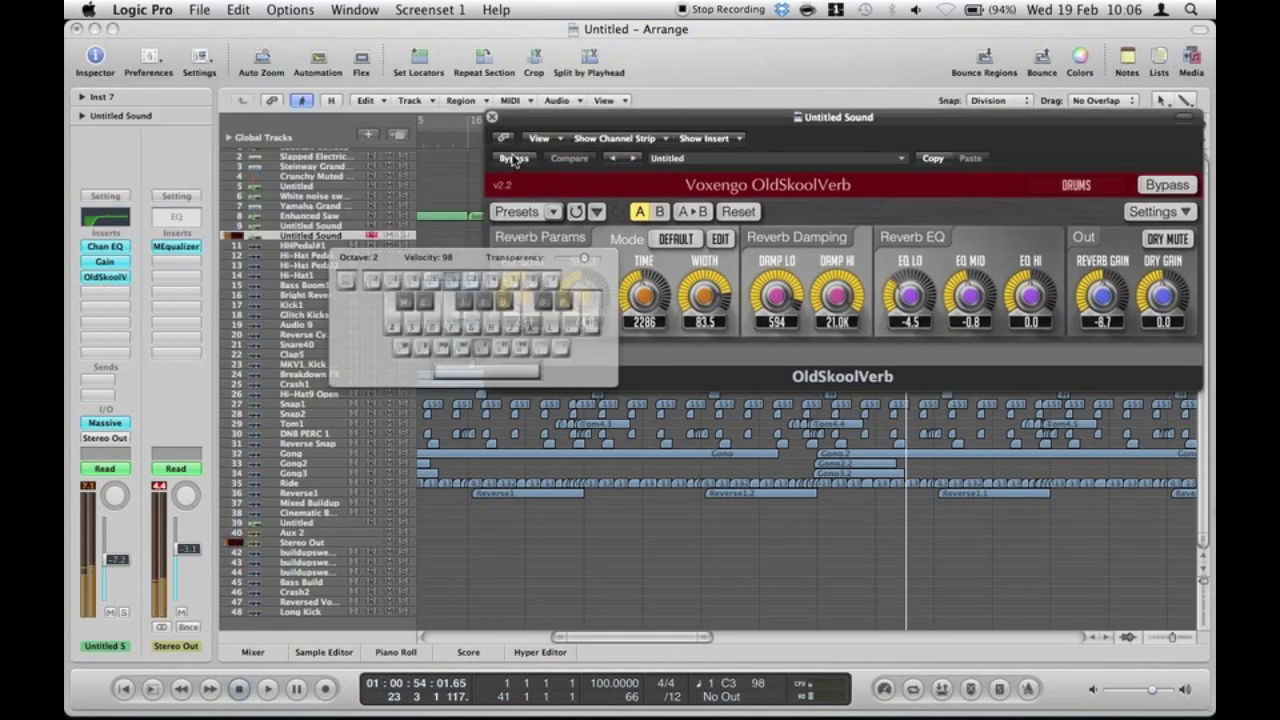
{"action": "left_click", "coordinate": [513, 160]}
{"action": "key", "text": "k"}
{"action": "left_click", "coordinate": [513, 160]}
{"action": "left_click_drag", "start_coordinate": [520, 330], "coordinate": [725, 542]}
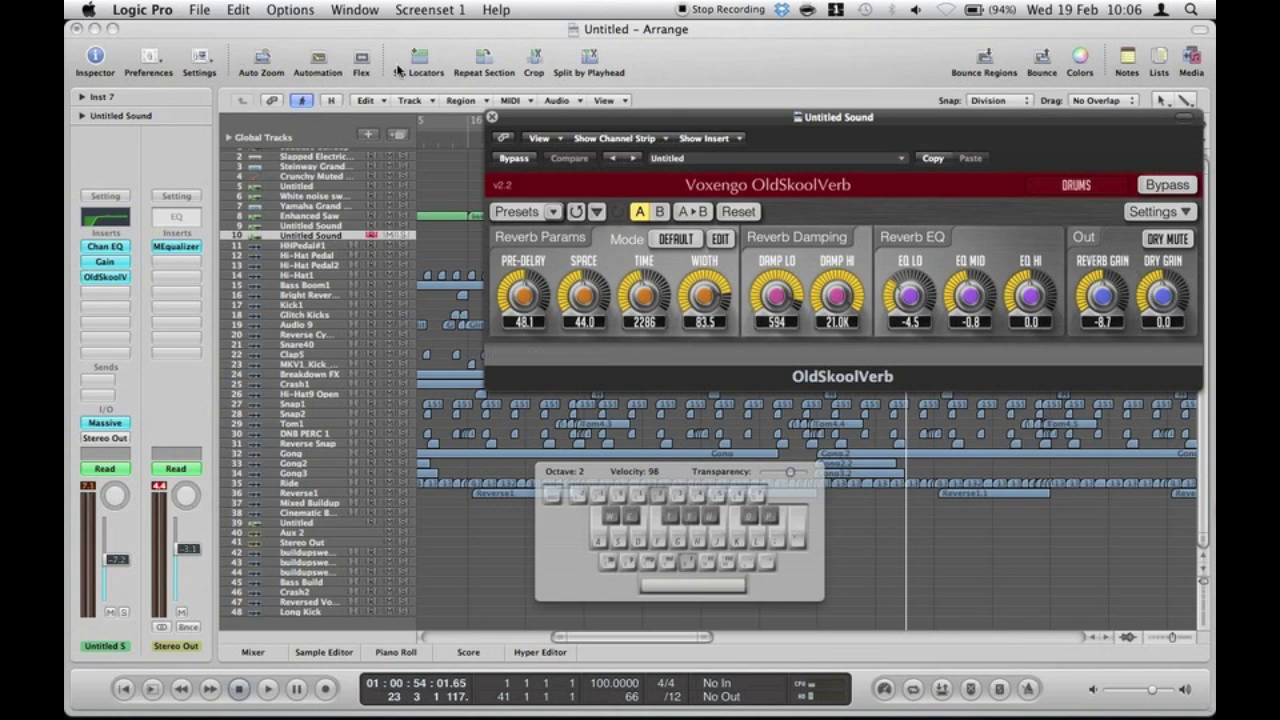
- Close the reverb, then inspect and close the Channel EQ and Gain plug-in windows
{"action": "left_click", "coordinate": [491, 117]}
{"action": "left_click", "coordinate": [108, 224]}
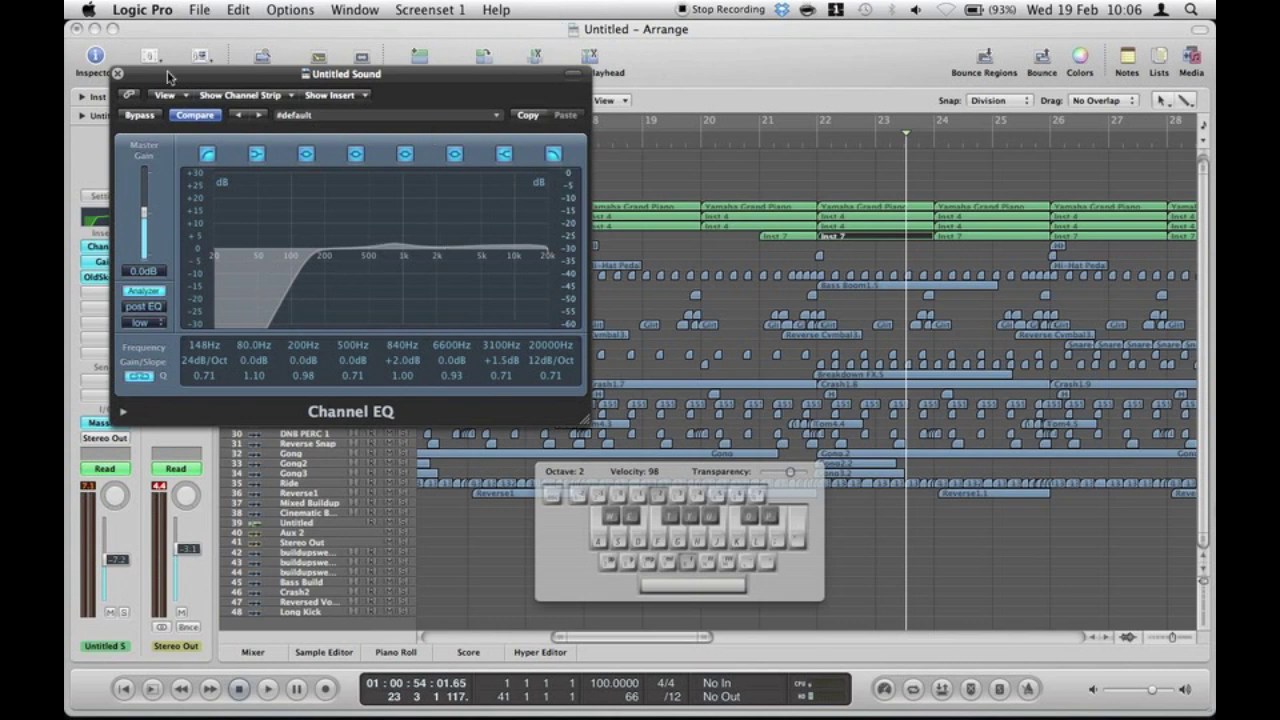
{"action": "left_click", "coordinate": [117, 73]}
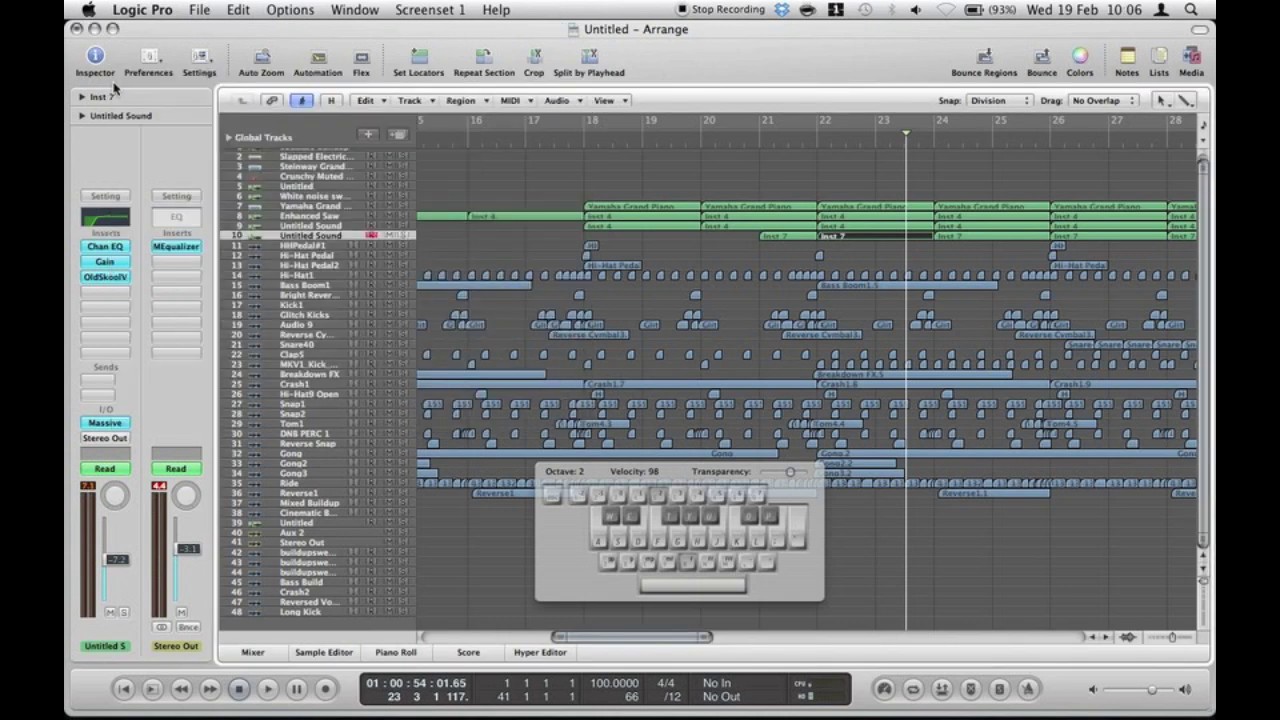
{"action": "left_click", "coordinate": [110, 266]}
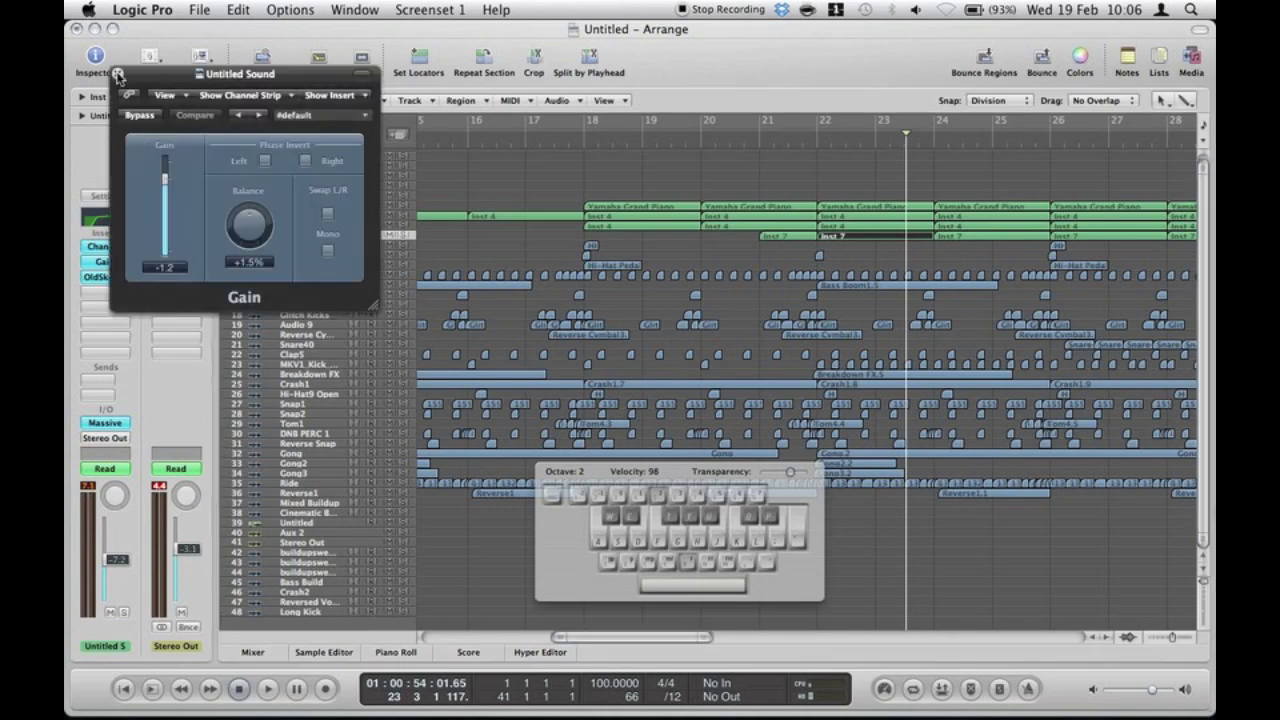
{"action": "left_click", "coordinate": [118, 76]}
- Hide the musical keyboard and briefly enlarge tracks to check the volume automation, then restore all 48
{"action": "key", "text": "a"}
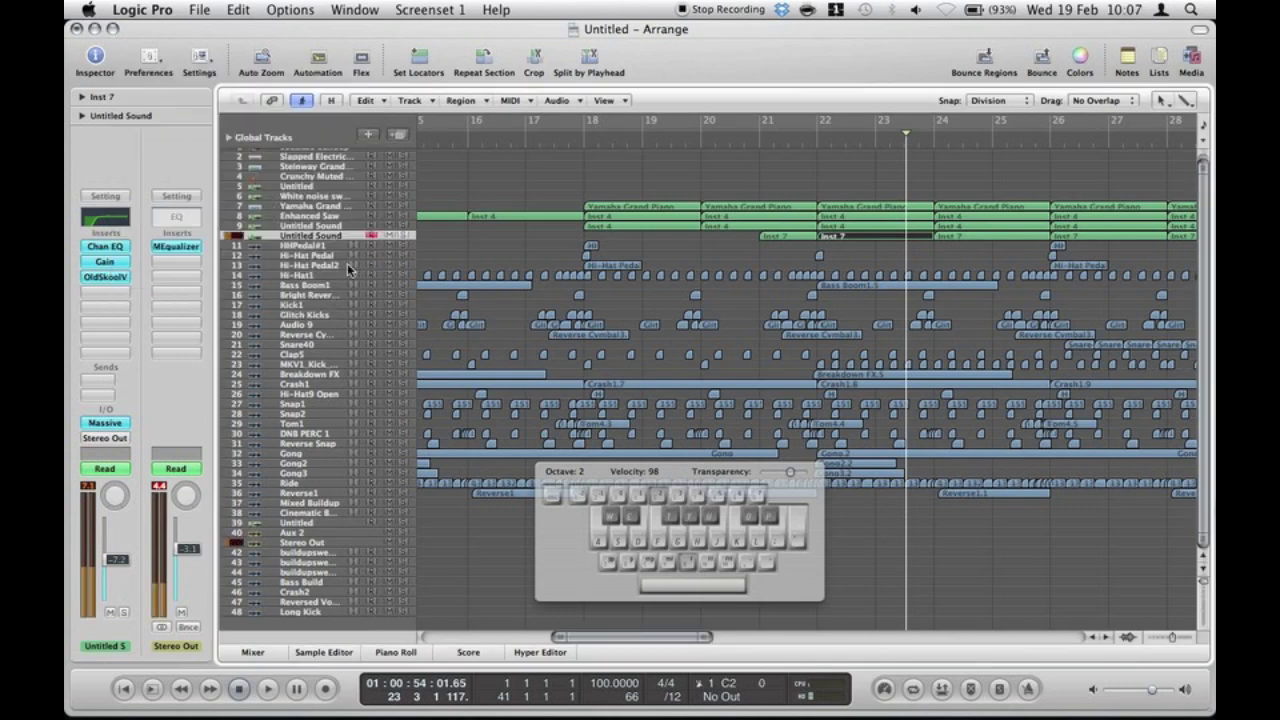
{"action": "key", "text": "super+k"}
{"action": "key", "text": "ctrl+Down"}
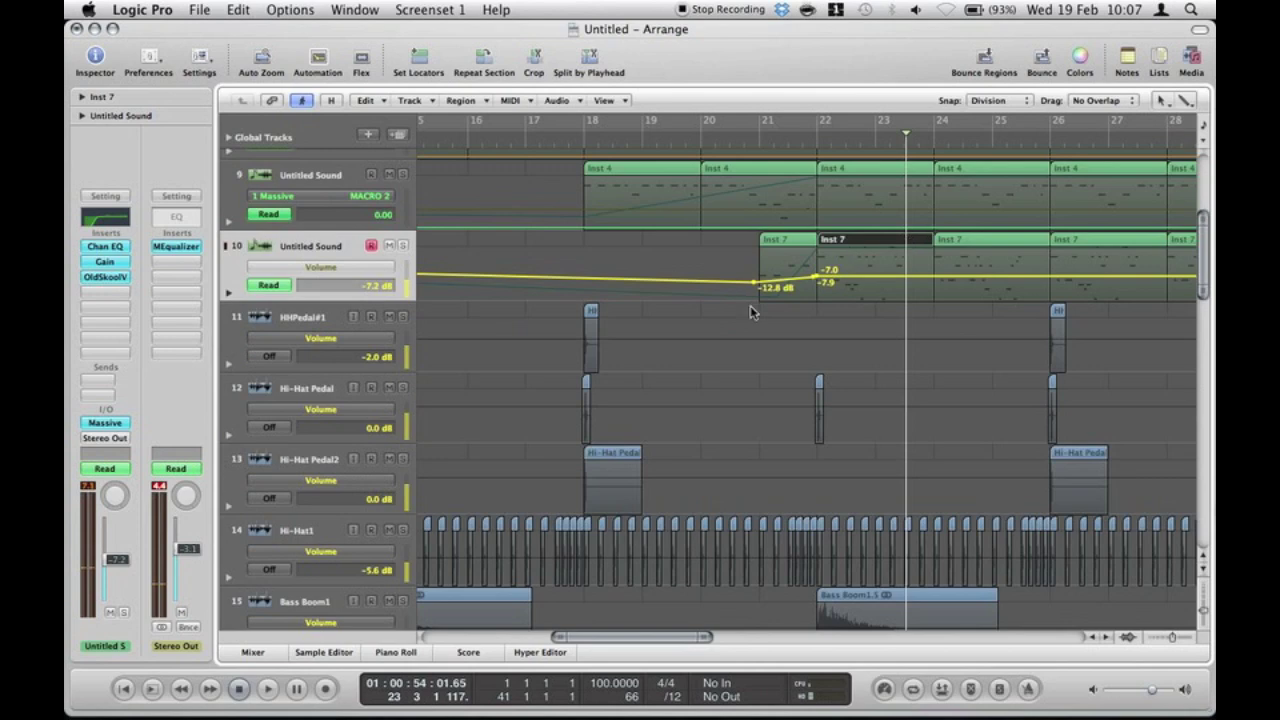
{"action": "key", "text": "ctrl+Up"}
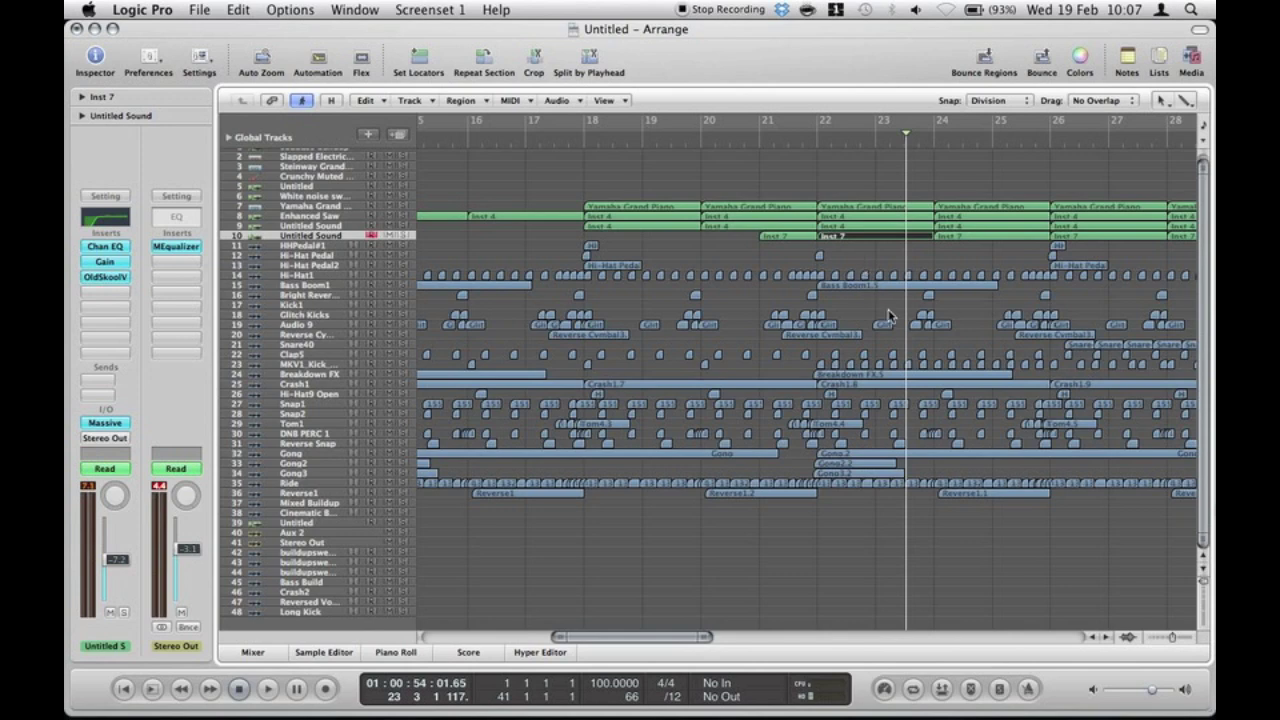
{"action": "scroll", "coordinate": [888, 310], "scroll_direction": "left", "scroll_amount": 10}
- Scroll through the 48-track arrangement up to about bar 38, then bring Massive to the front
{"action": "scroll", "coordinate": [888, 316], "scroll_direction": "right", "scroll_amount": 20}
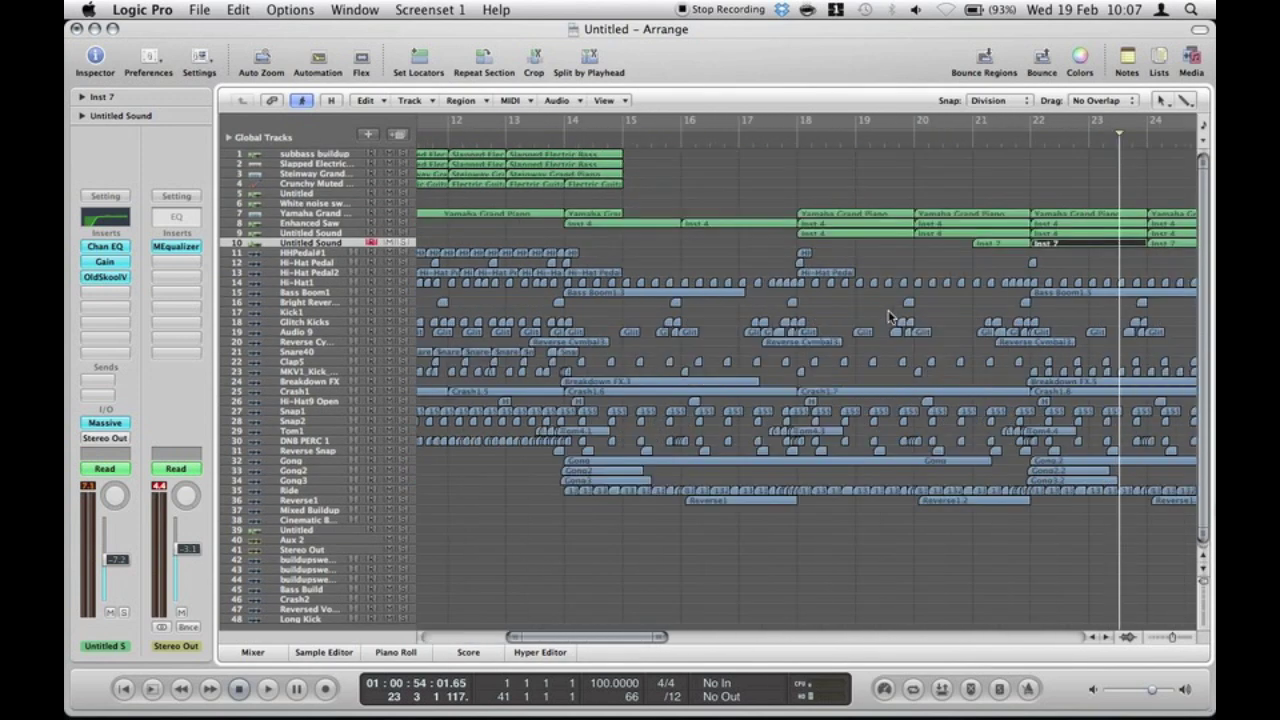
{"action": "scroll", "coordinate": [888, 316], "scroll_direction": "left", "scroll_amount": 20}
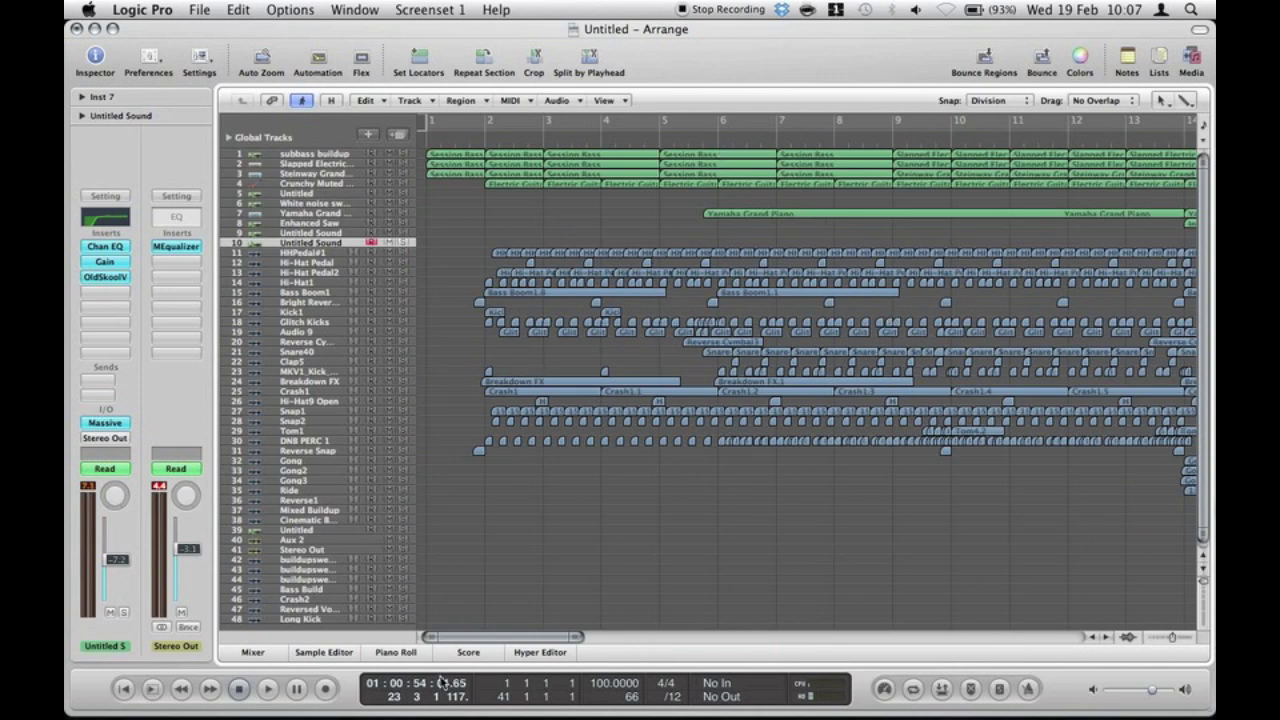
{"action": "scroll", "coordinate": [578, 452], "scroll_direction": "right", "scroll_amount": 15}
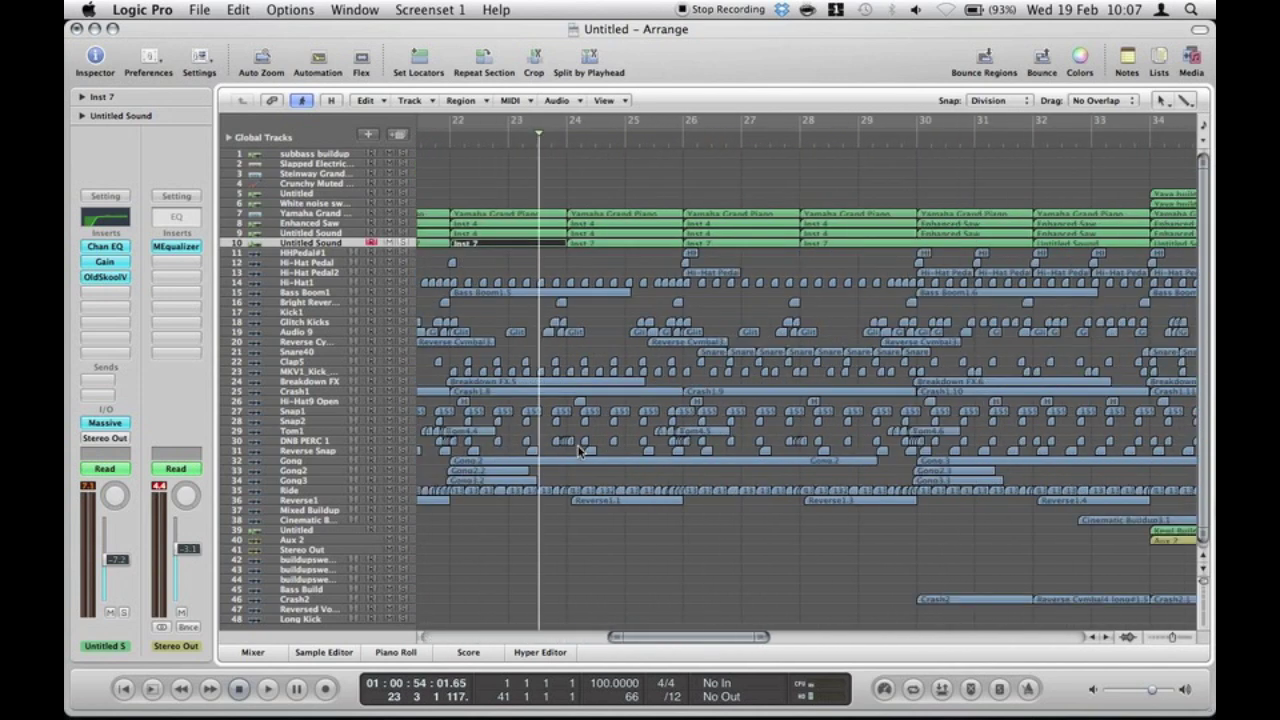
{"action": "scroll", "coordinate": [578, 452], "scroll_direction": "left", "scroll_amount": 2}
{"action": "scroll", "coordinate": [578, 452], "scroll_direction": "right", "scroll_amount": 5}
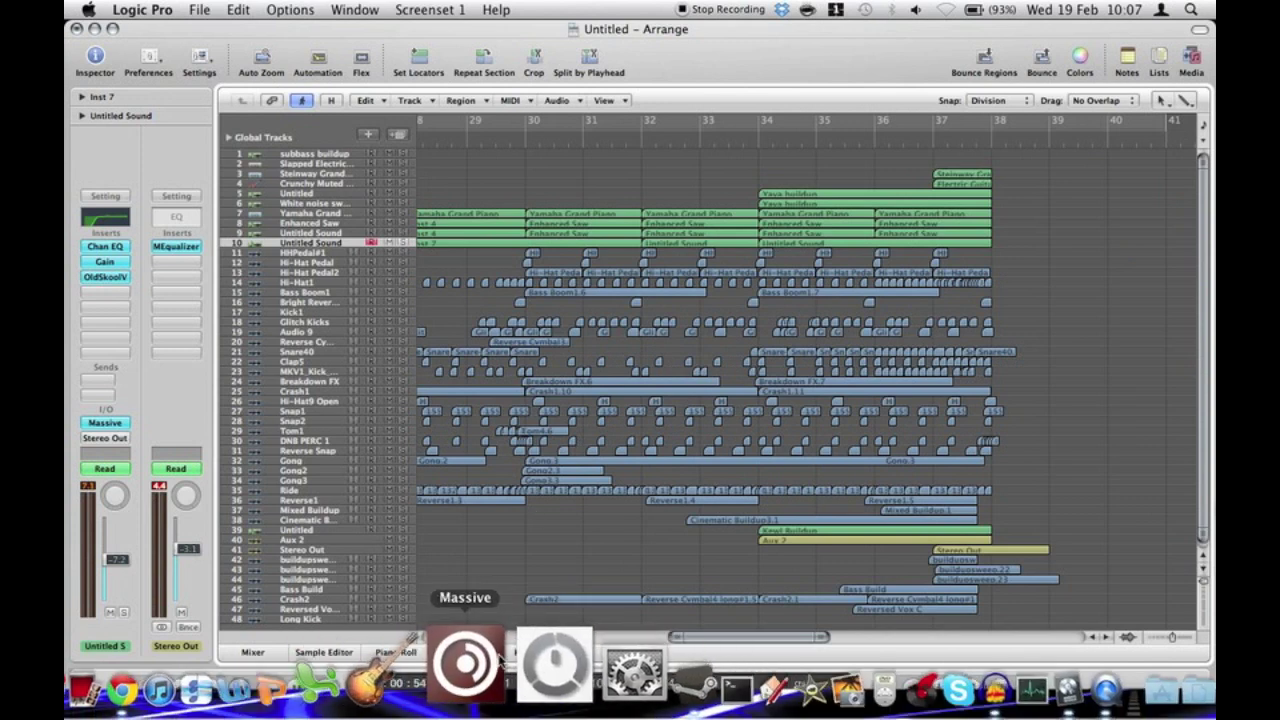
{"action": "left_click", "coordinate": [497, 657]}
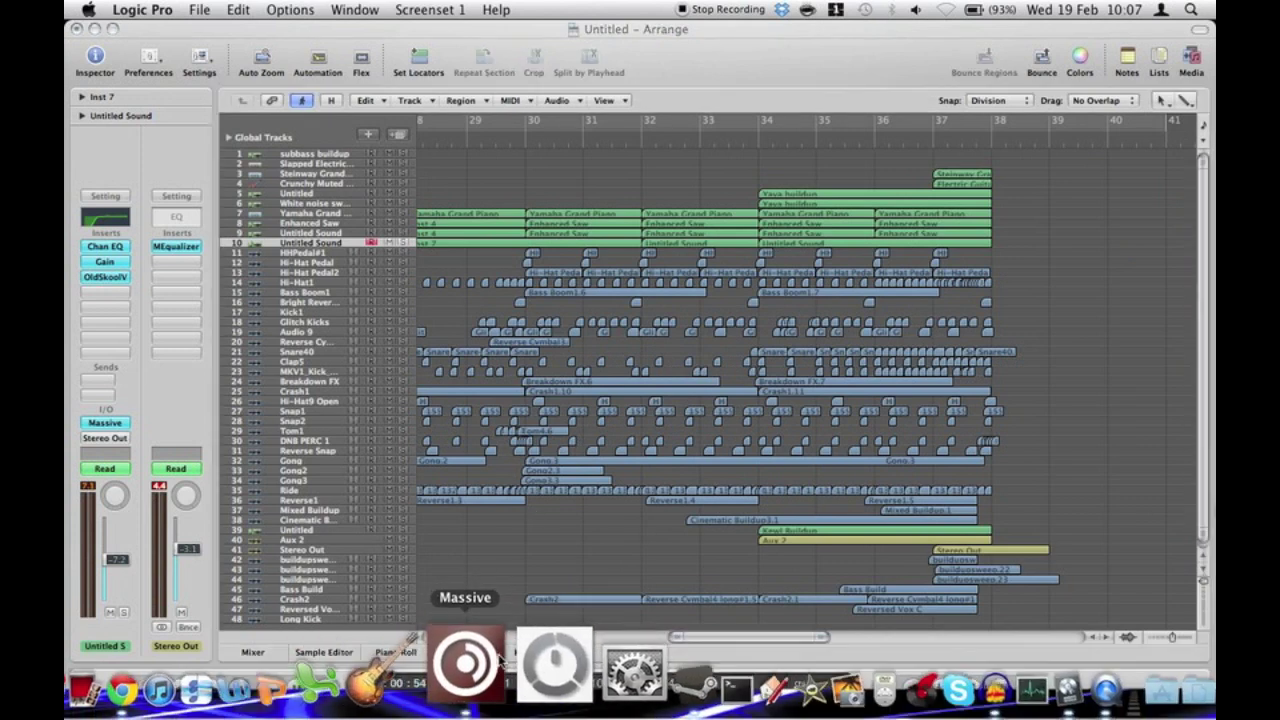